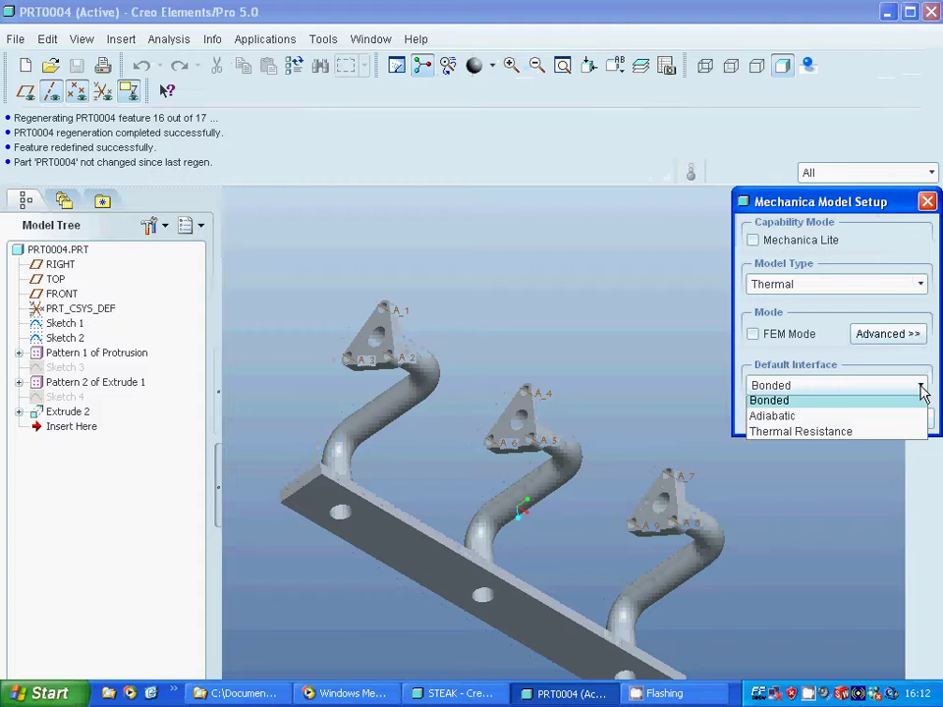
# Confirm the thermal model setup with Bonded as the default interface.
pyautogui.click(822, 406)
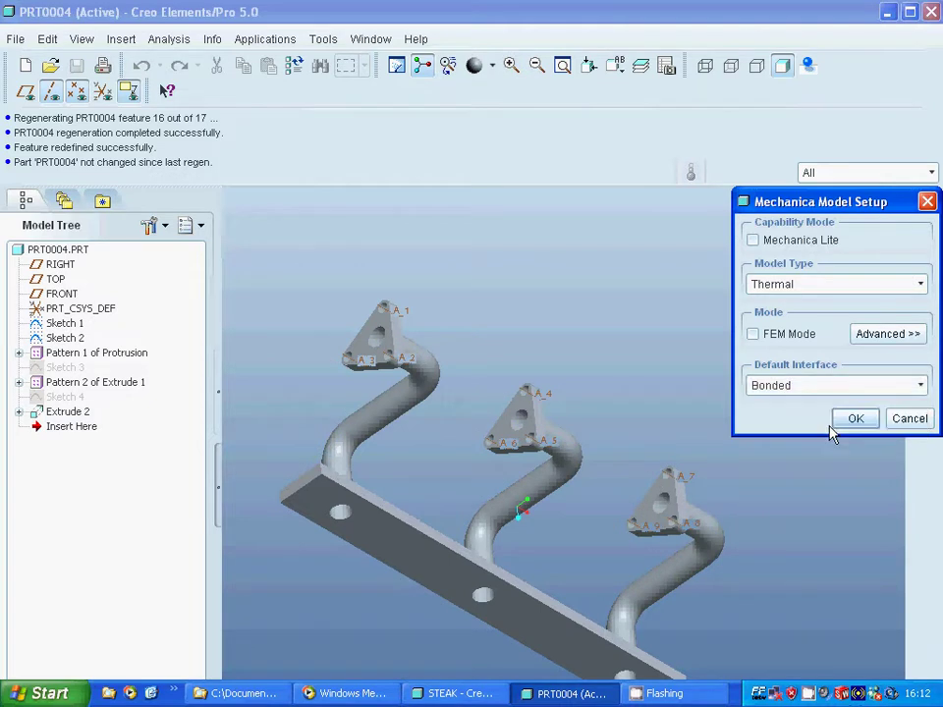
pyautogui.click(854, 423)
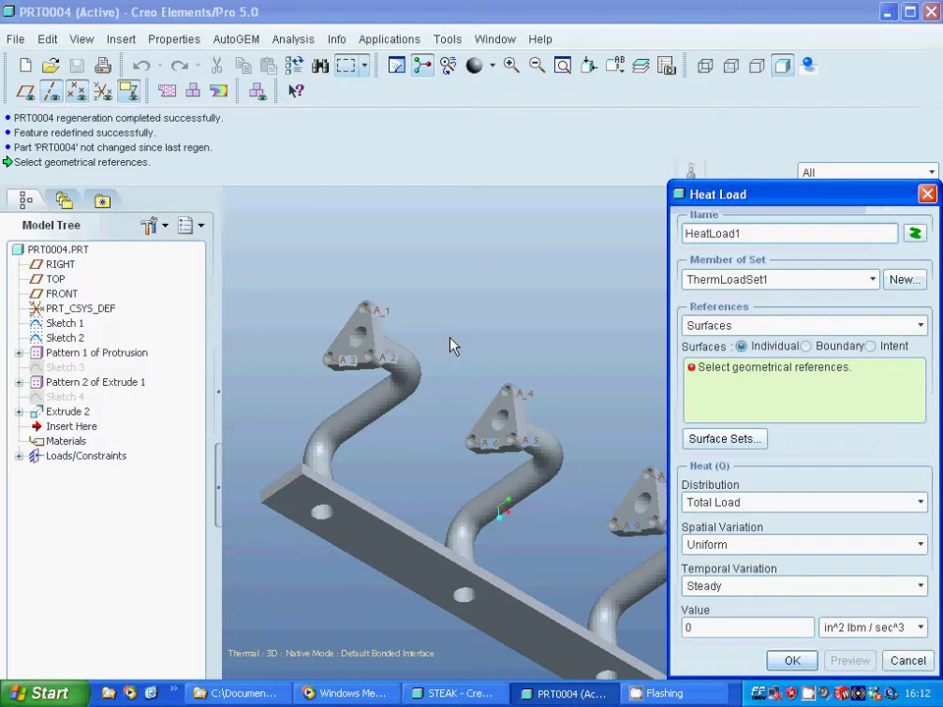
# Switch the model to wireframe display and remove the surfaces picked on the first pipe from the heat load references.
pyautogui.click(328, 515)
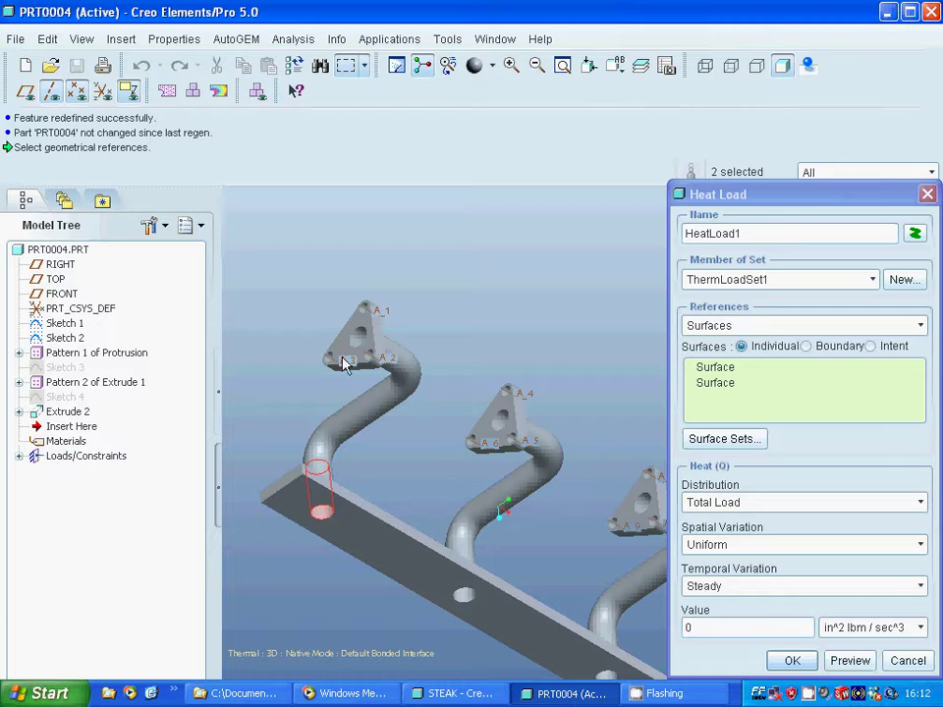
pyautogui.click(706, 67)
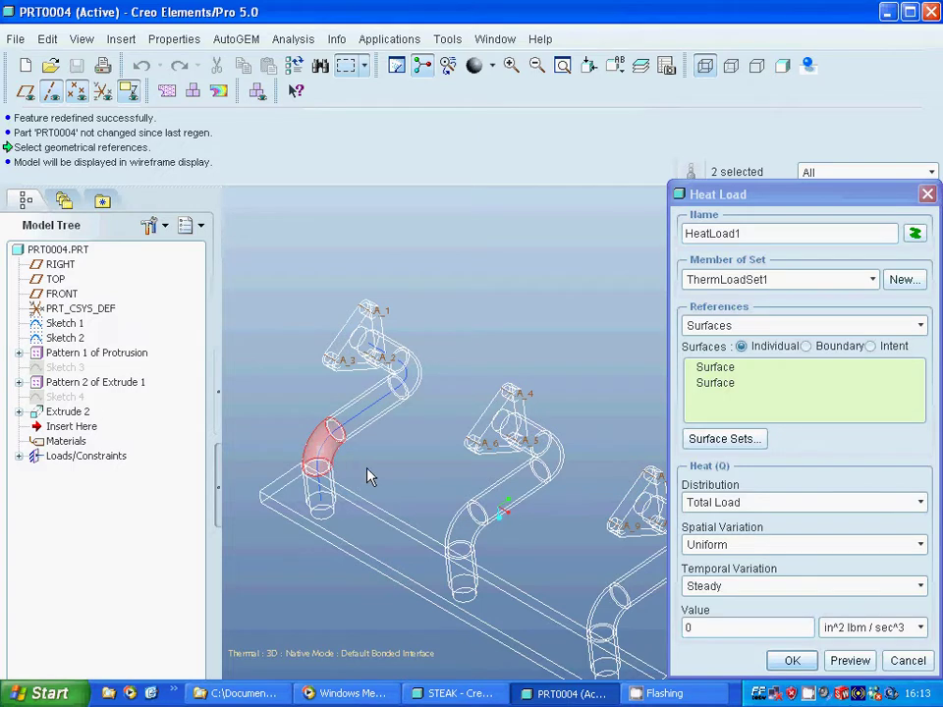
pyautogui.click(715, 393)
pyautogui.rightClick(715, 394)
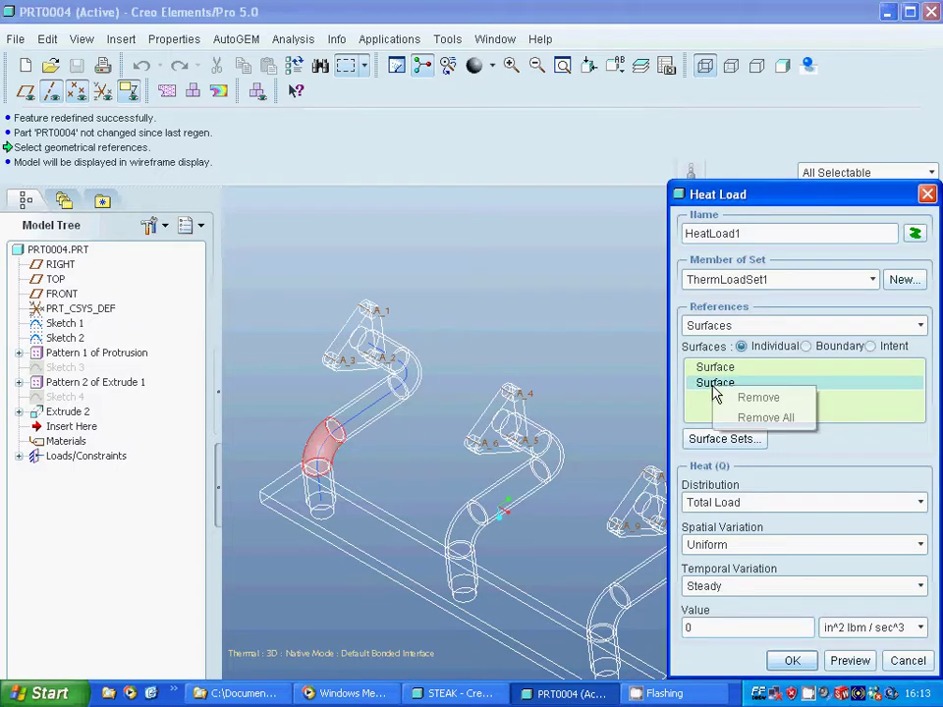
pyautogui.click(743, 400)
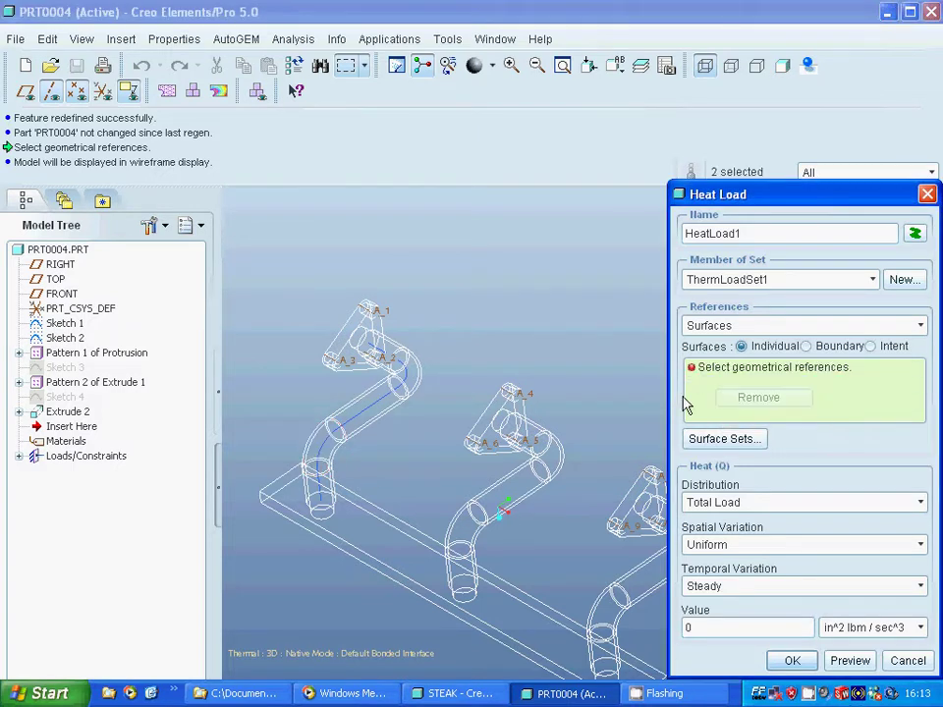
pyautogui.click(318, 444)
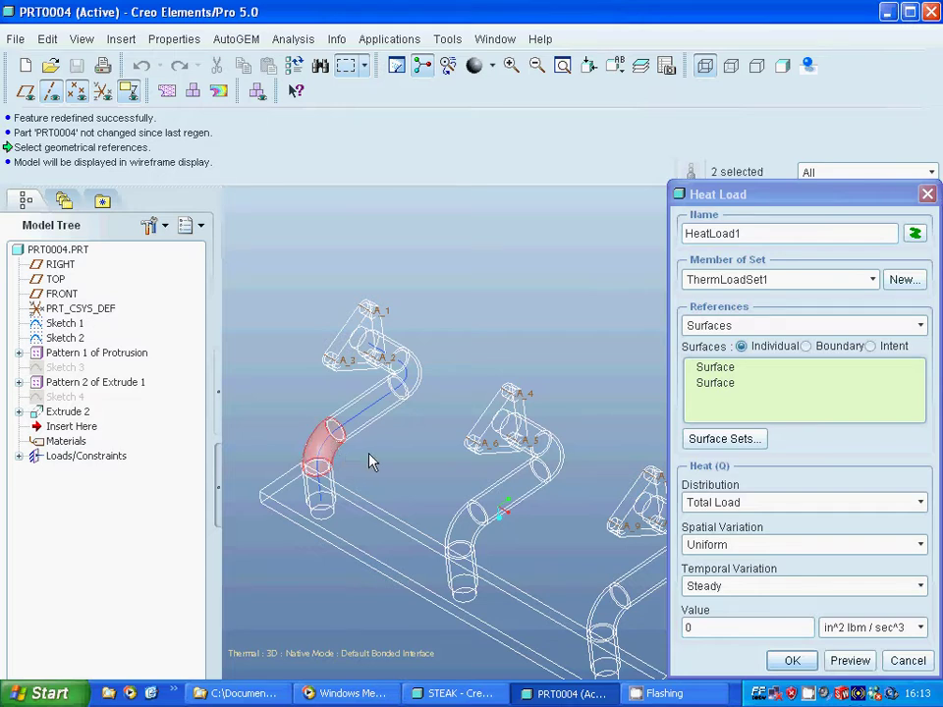
pyautogui.click(735, 371)
pyautogui.rightClick(754, 379)
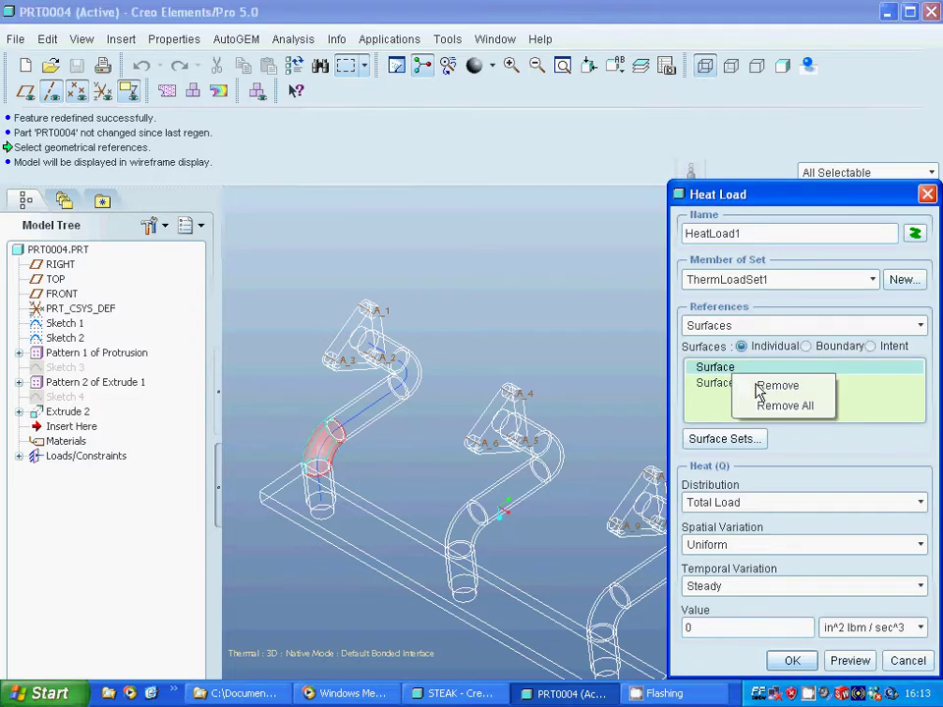
pyautogui.click(778, 387)
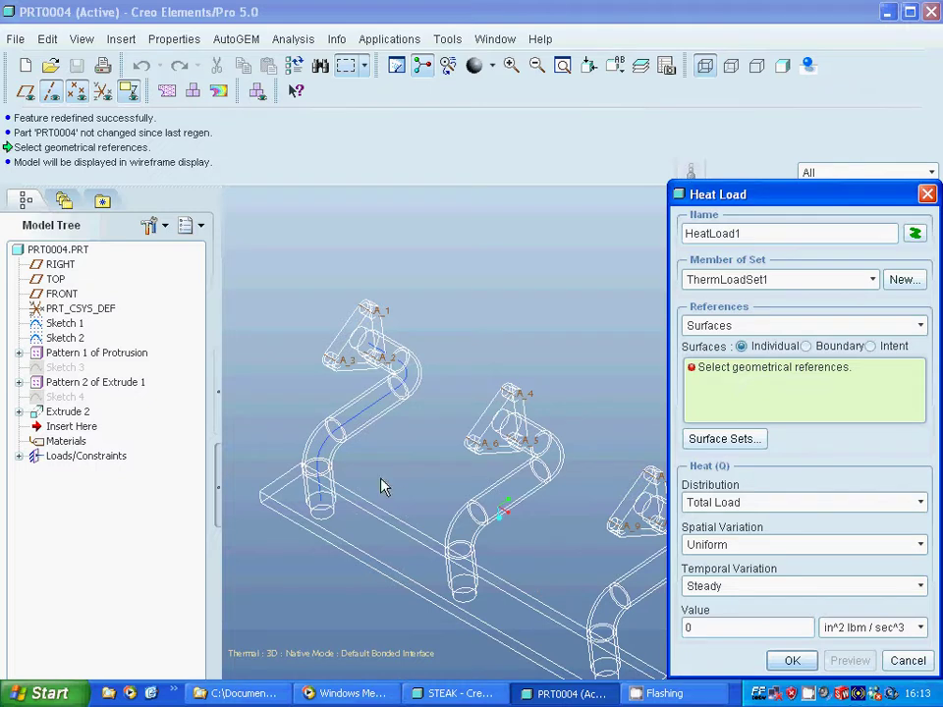
# Select the first pipe's inner surfaces inside the base plate as the heat load references and inspect them up close.
pyautogui.moveTo(396, 474); pyautogui.dragTo(367, 423, button='middle')
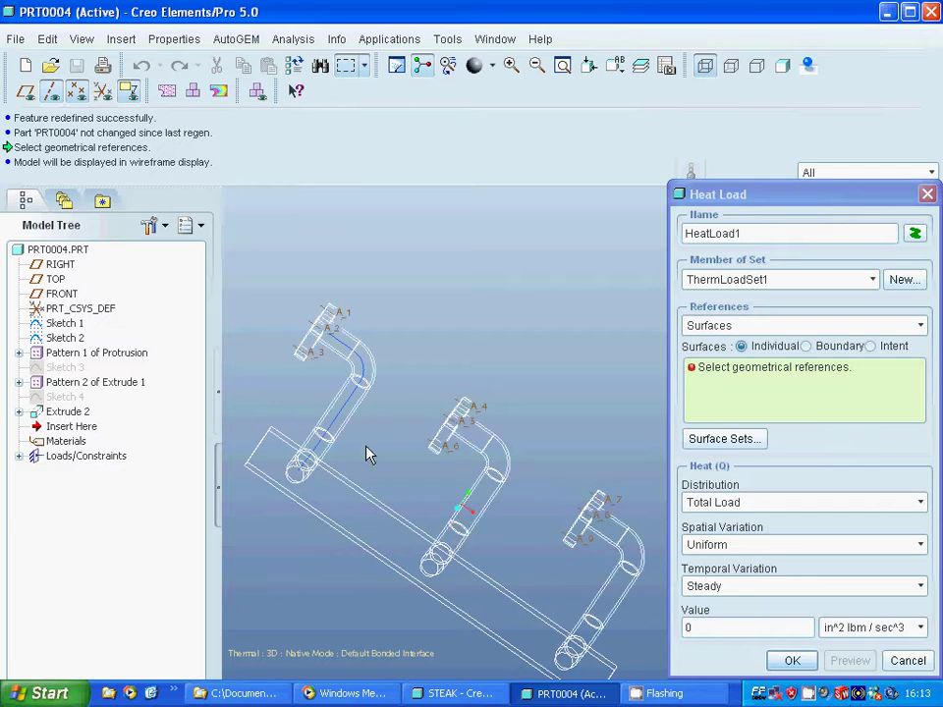
pyautogui.click(289, 474)
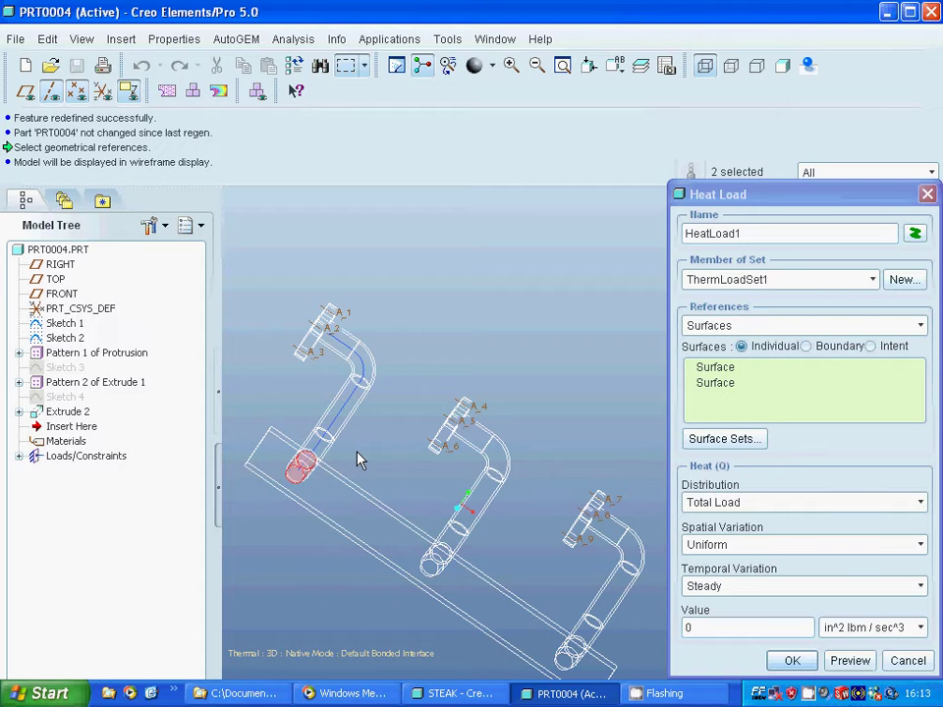
pyautogui.moveTo(357, 459)
pyautogui.mouseDown(button='middle')
pyautogui.moveTo(343, 463)
pyautogui.moveTo(335, 452)
pyautogui.mouseUp(button='middle')
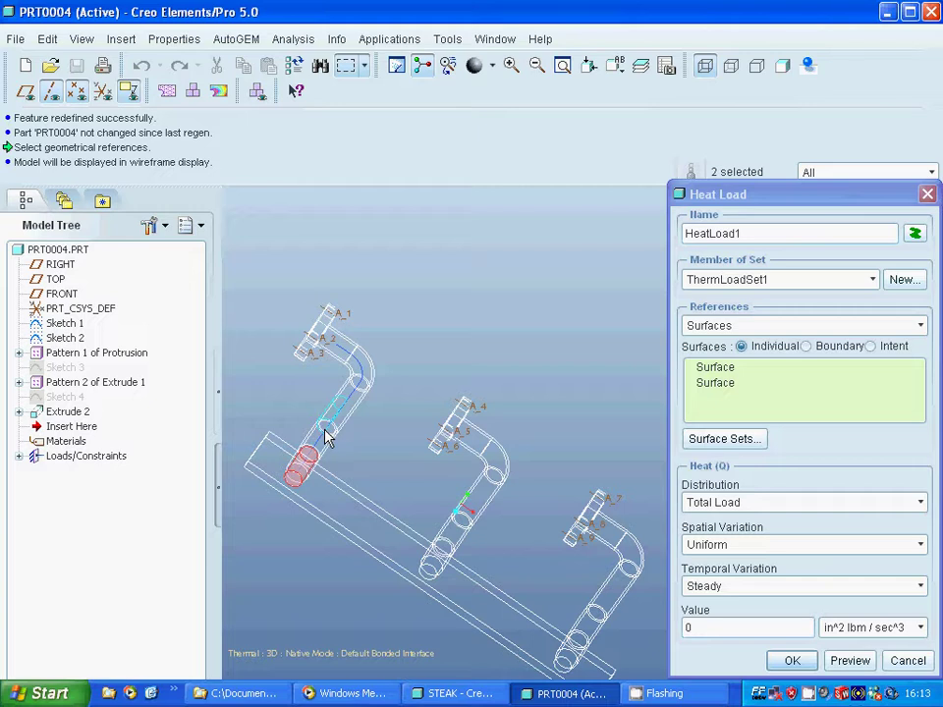
pyautogui.click(511, 66)
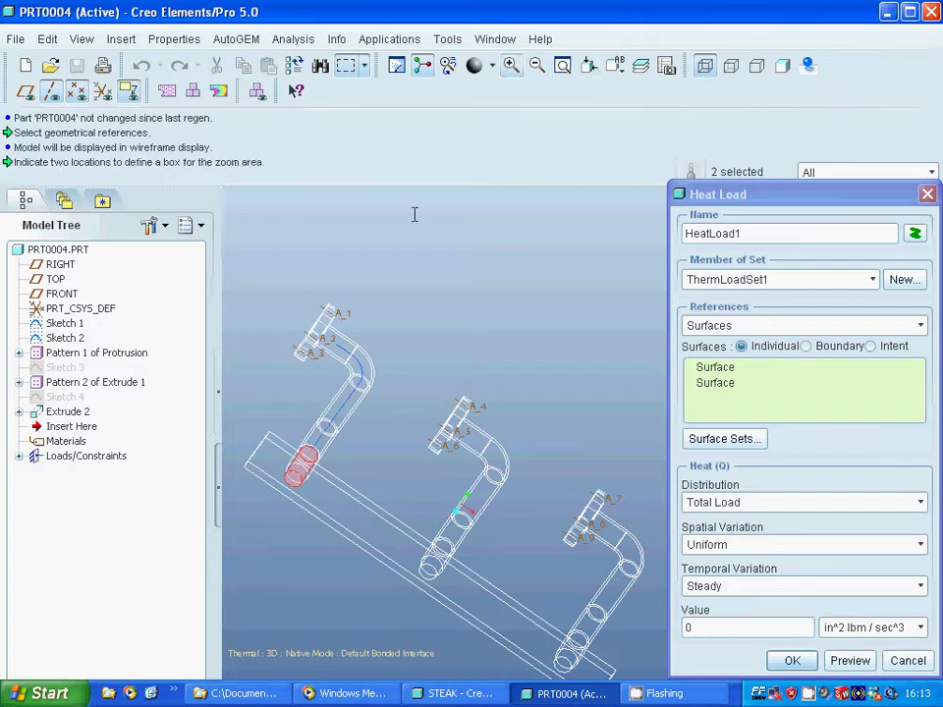
pyautogui.click(269, 353)
pyautogui.click(398, 471)
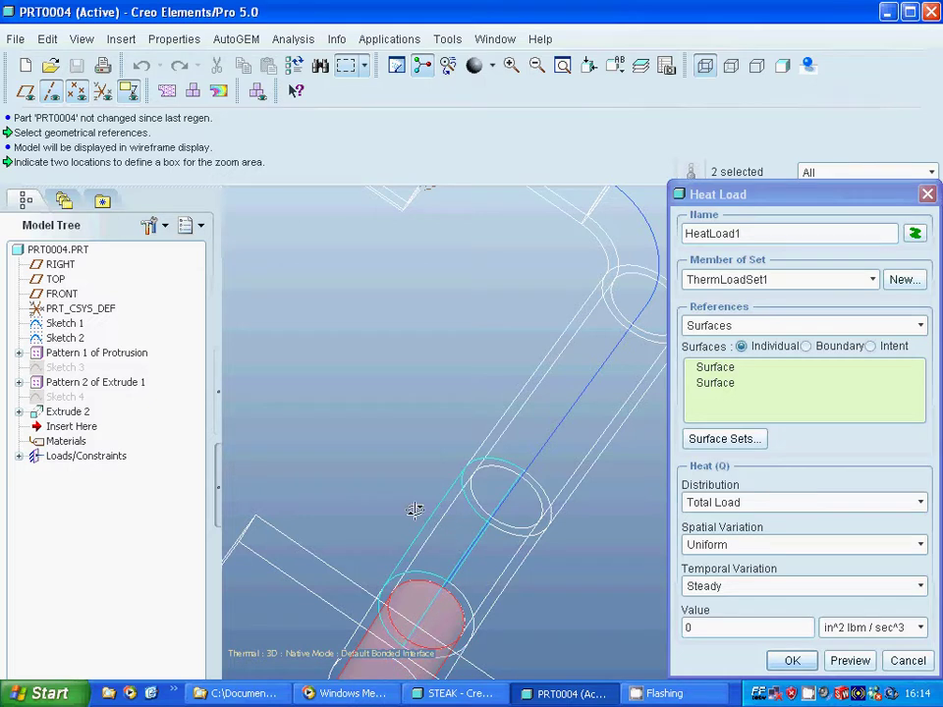
pyautogui.moveTo(415, 510); pyautogui.dragTo(442, 442, button='middle')
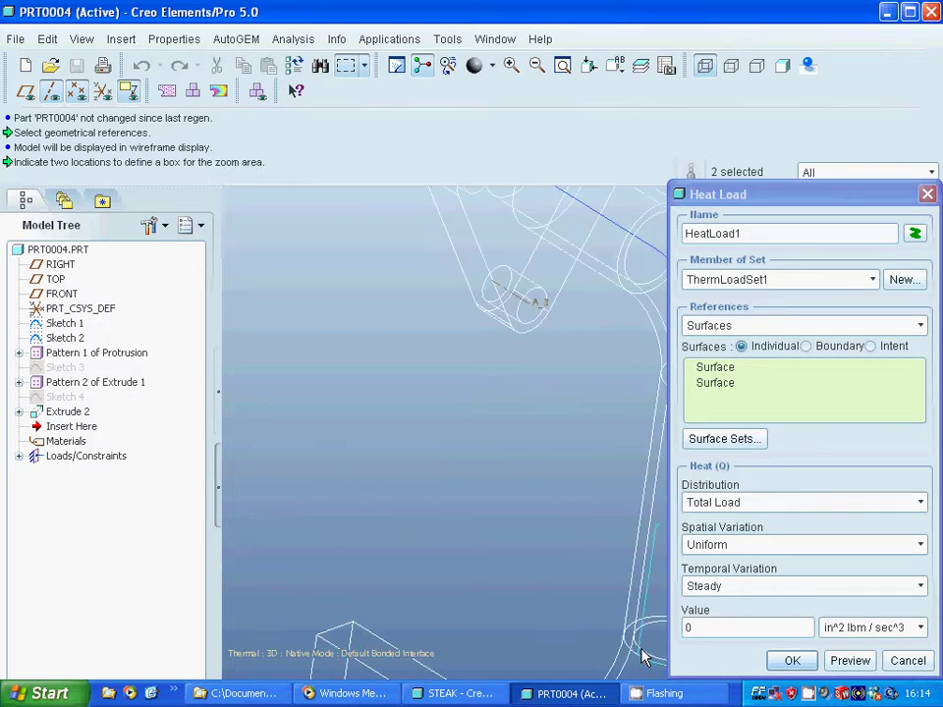
pyautogui.moveTo(642, 657); pyautogui.dragTo(546, 509, button='middle')
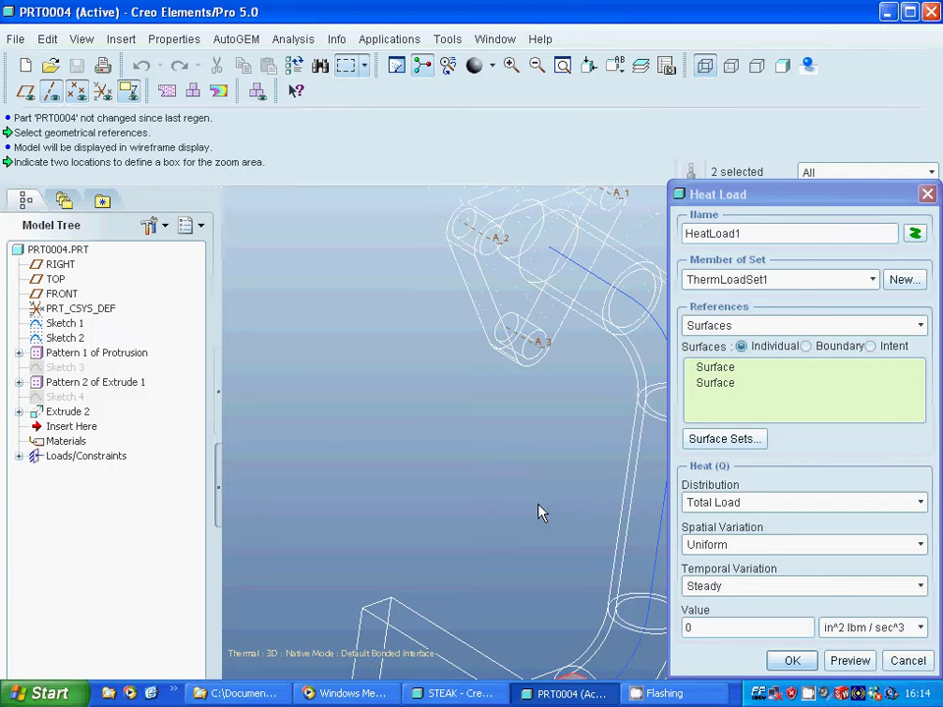
pyautogui.scroll(-2, 538, 509)
pyautogui.scroll(-1, 601, 470)
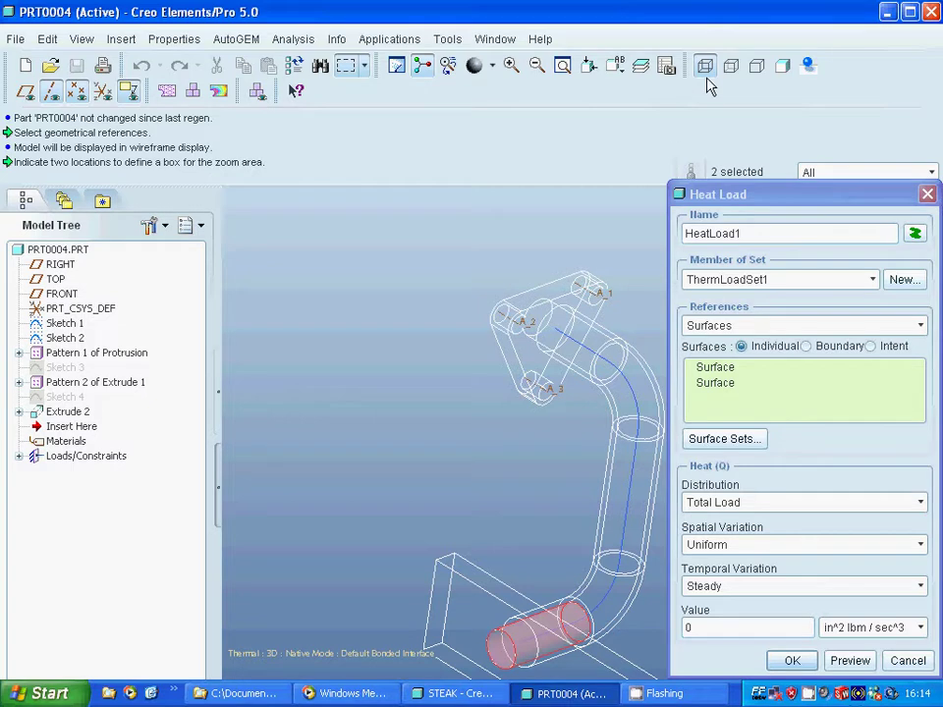
# Compare the hidden-line and no-hidden display styles, ending back in wireframe.
pyautogui.click(731, 65)
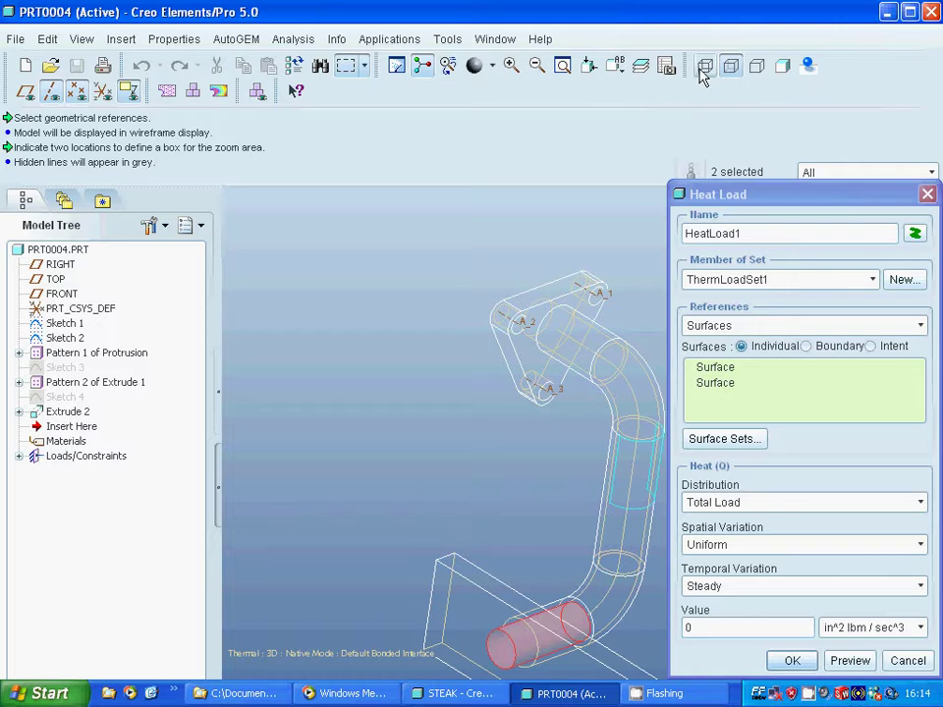
pyautogui.click(755, 75)
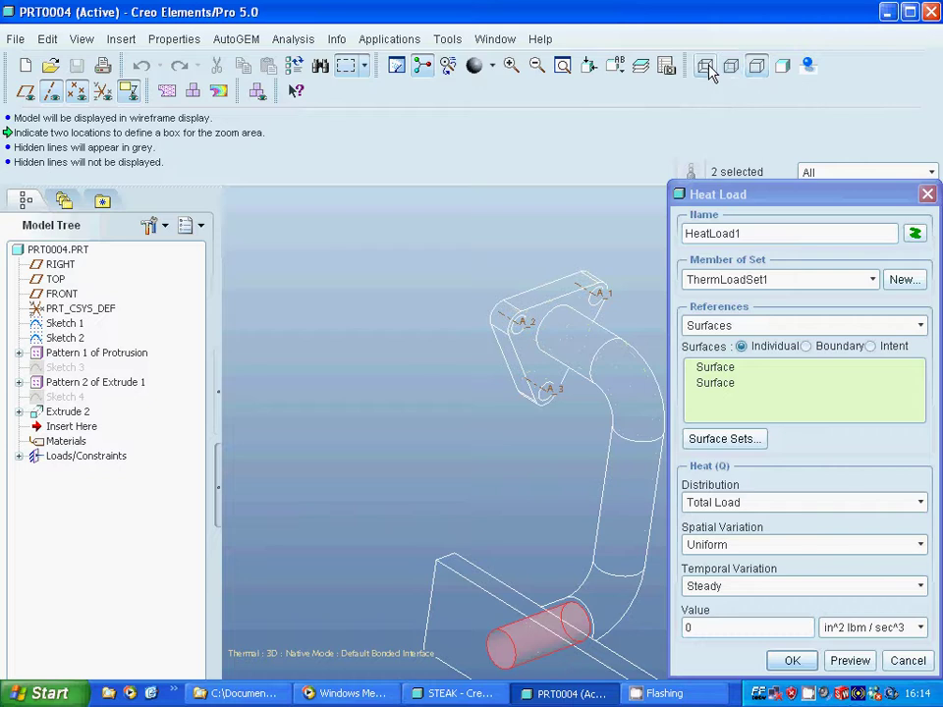
pyautogui.click(707, 66)
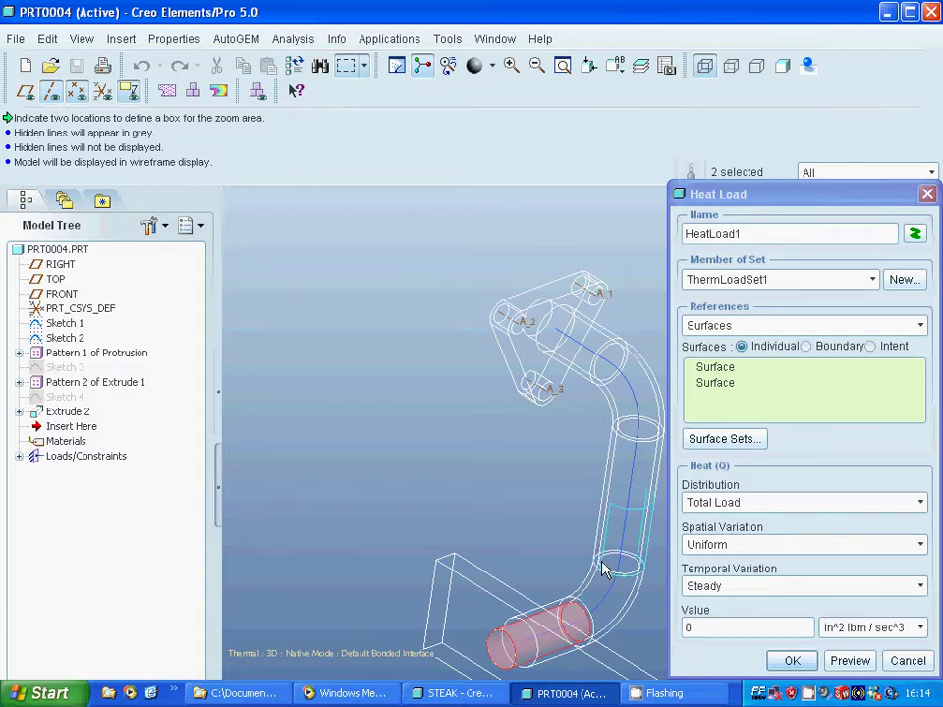
pyautogui.click(629, 442)
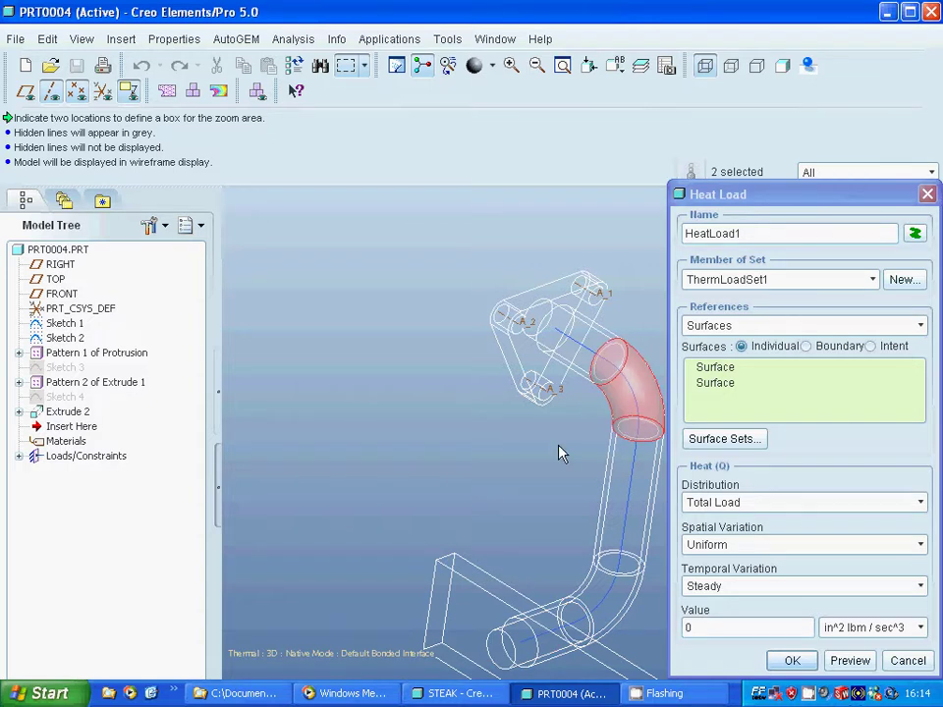
pyautogui.rightClick(701, 395)
pyautogui.click(711, 387)
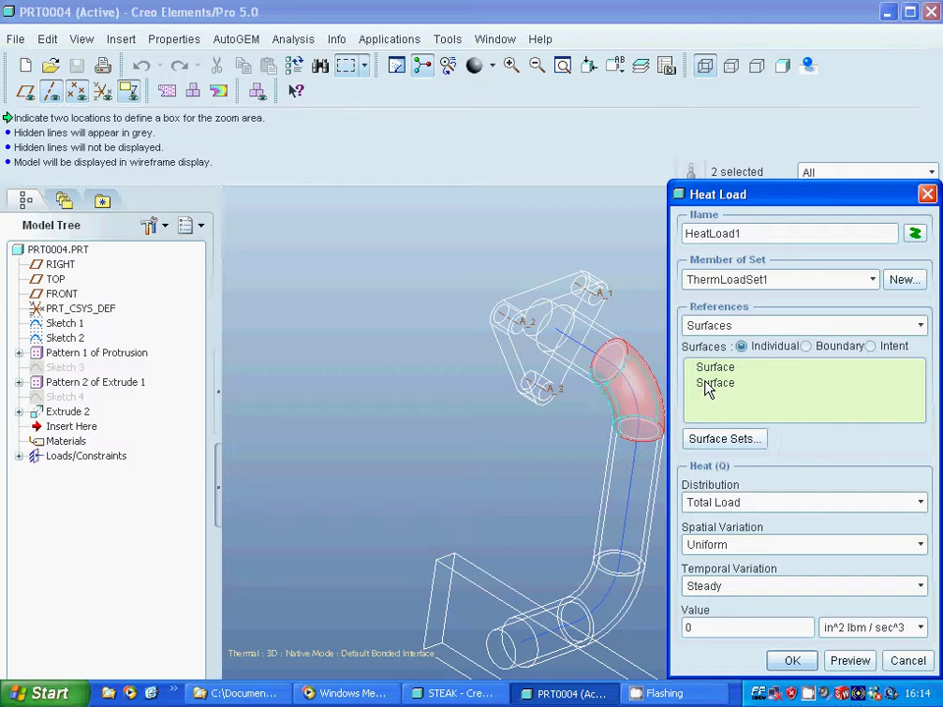
pyautogui.rightClick(712, 386)
pyautogui.click(757, 419)
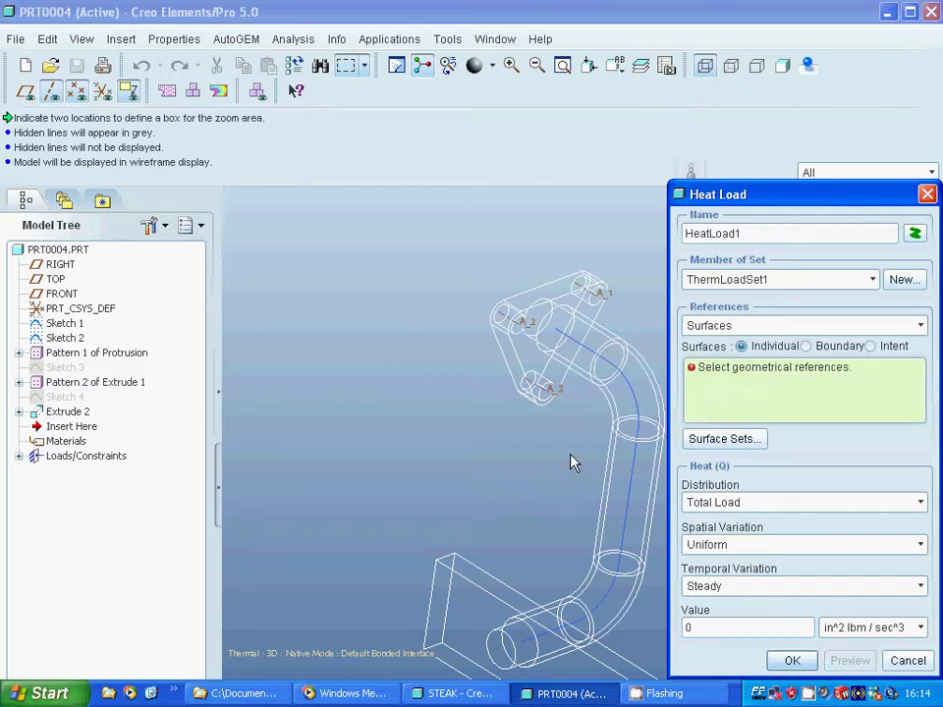
# Try to pick the first pipe's inner surfaces at the triangular flange as heat load references, and clear the reference list.
pyautogui.moveTo(474, 476); pyautogui.dragTo(556, 427, button='middle')
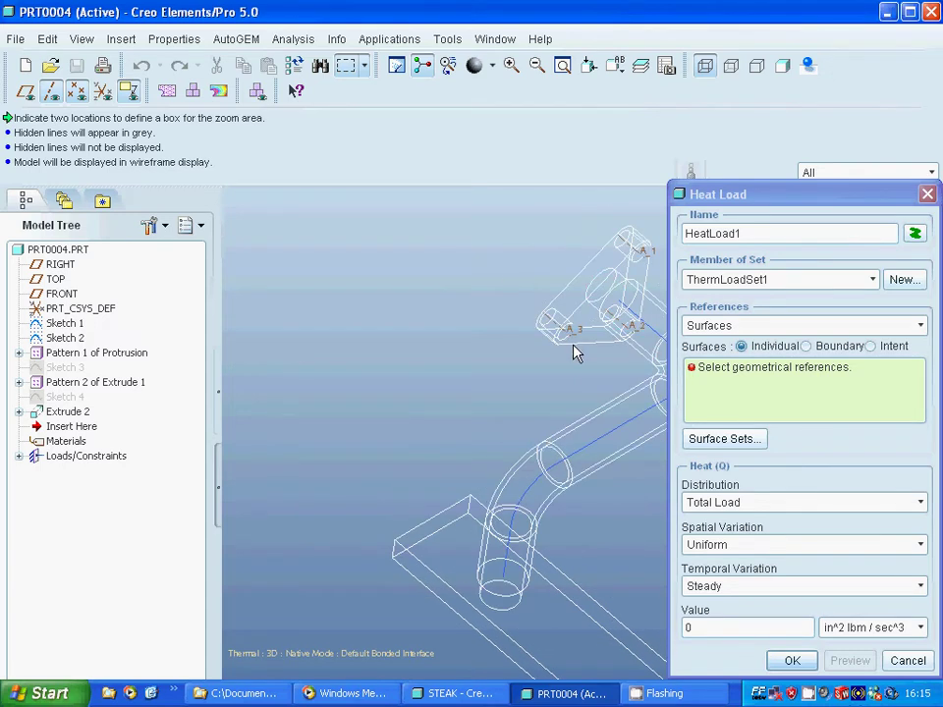
pyautogui.click(604, 301)
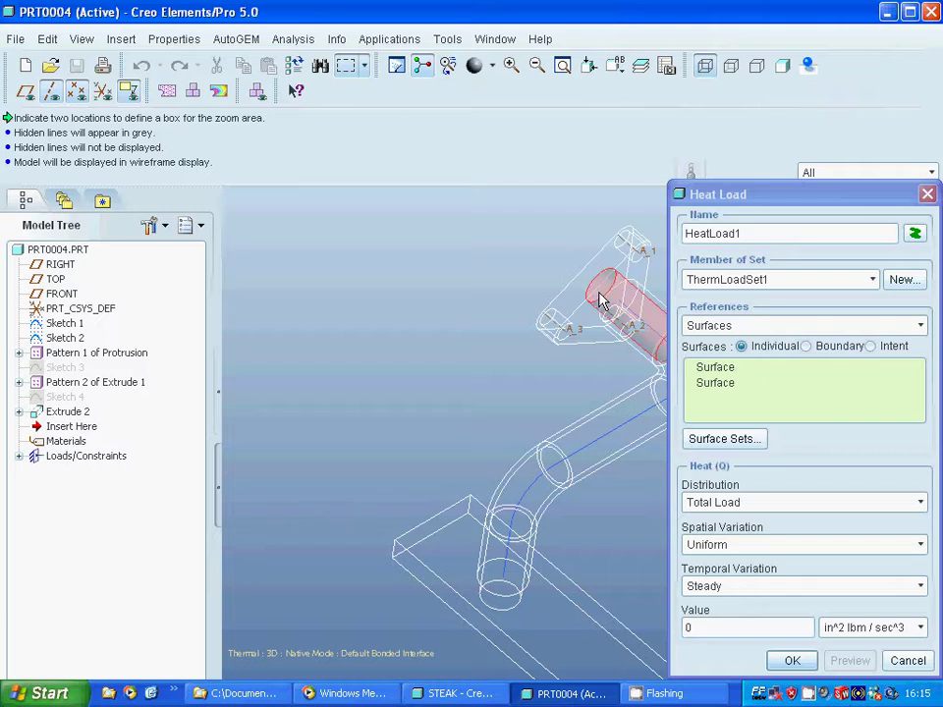
pyautogui.moveTo(498, 383); pyautogui.dragTo(440, 359, button='middle')
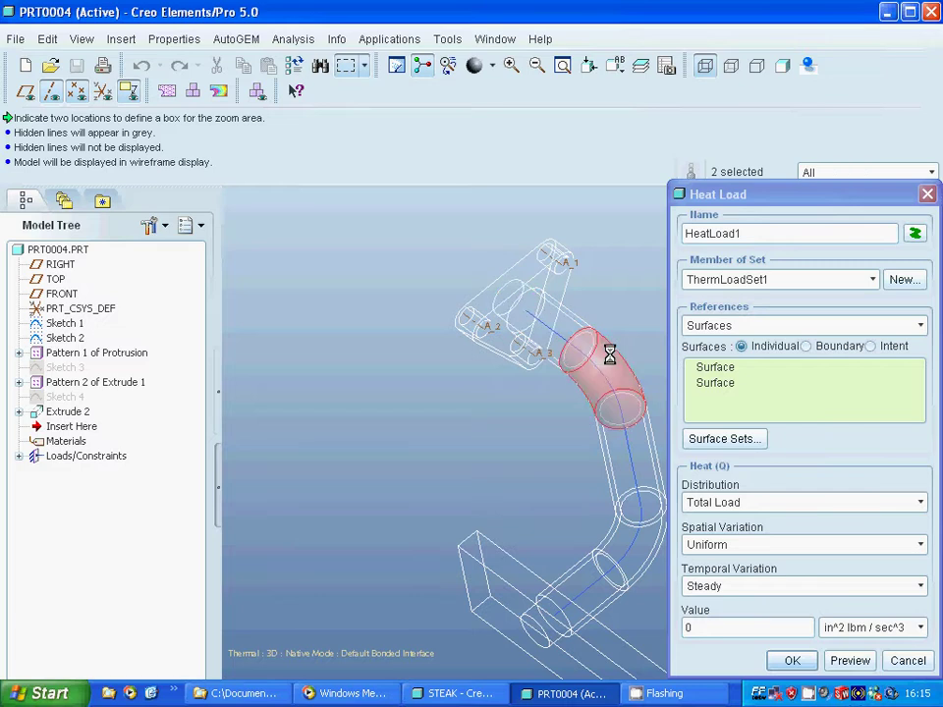
pyautogui.rightClick(707, 389)
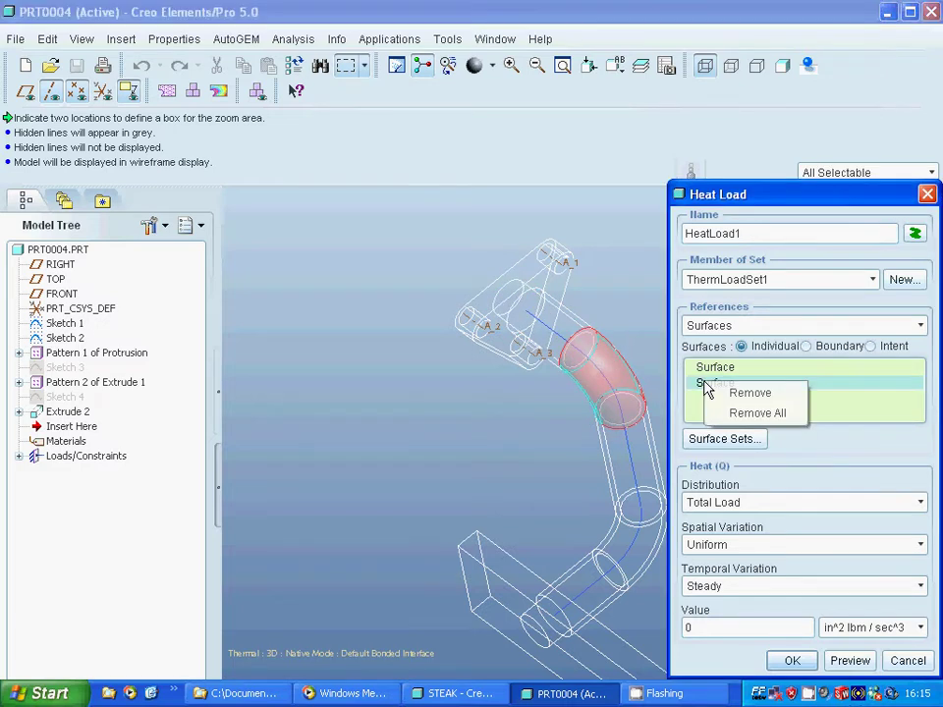
pyautogui.click(746, 394)
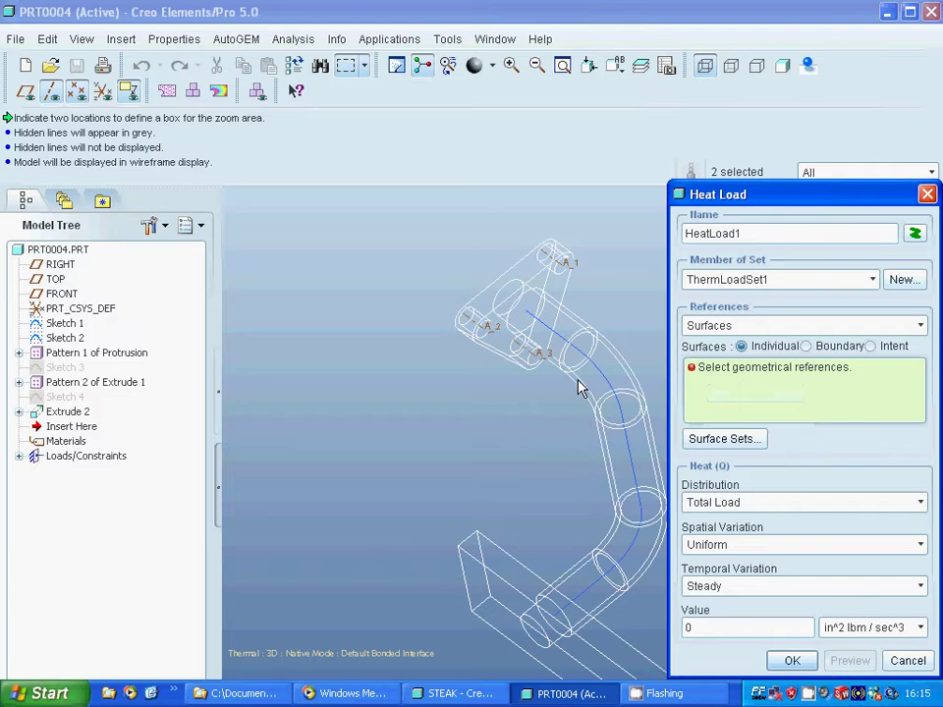
# Assign the first pipe's inner surfaces at the triangular flange and inside the base plate as heat load references.
pyautogui.moveTo(468, 362)
pyautogui.mouseDown(button='middle')
pyautogui.moveTo(402, 345)
pyautogui.moveTo(463, 373)
pyautogui.mouseUp(button='middle')
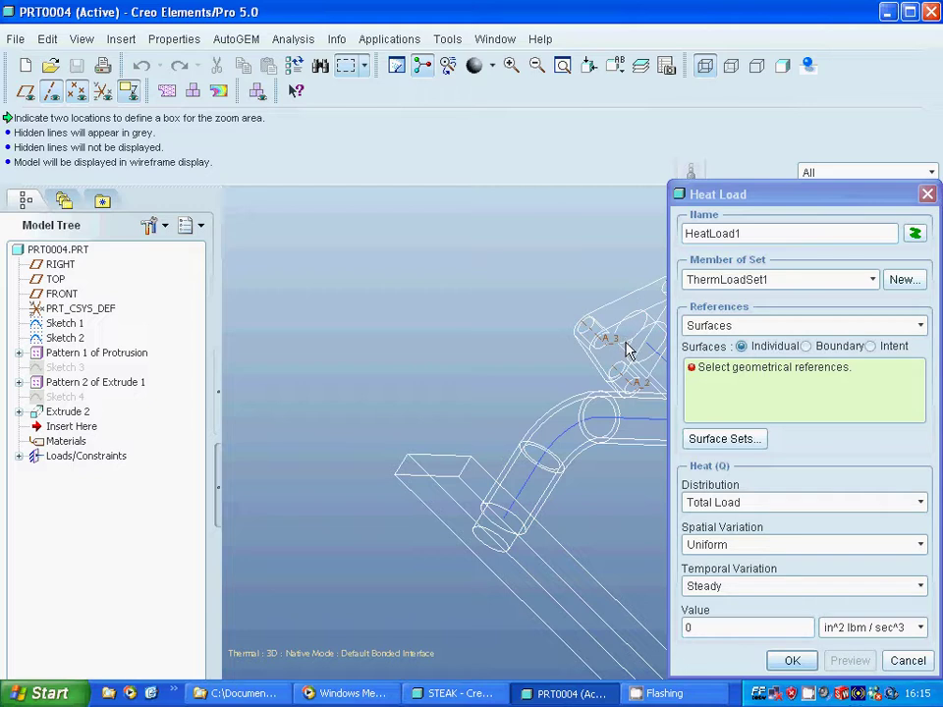
pyautogui.click(628, 350)
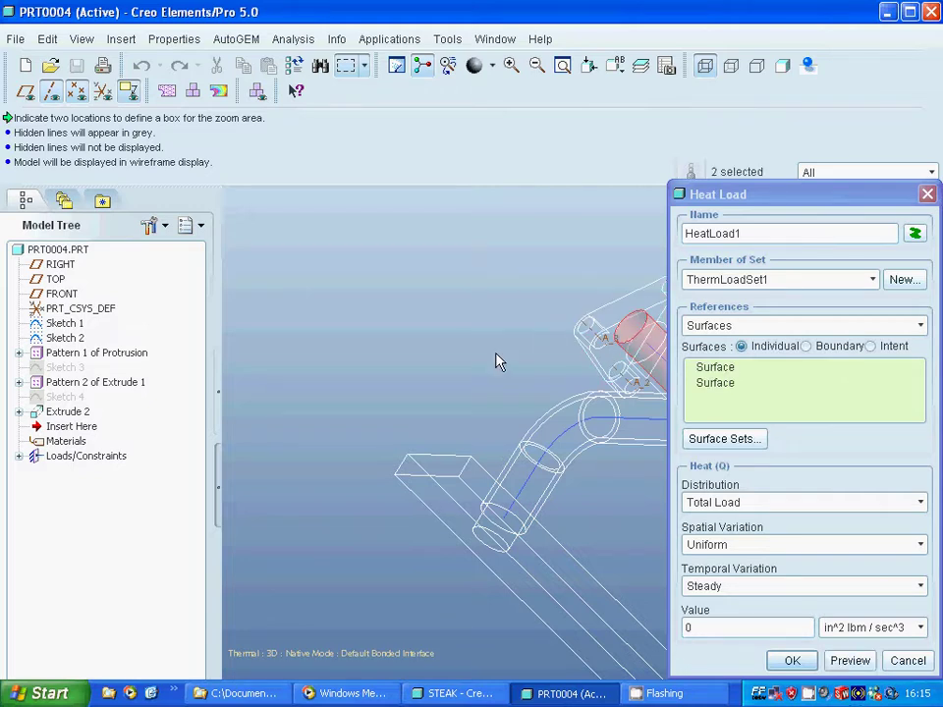
pyautogui.moveTo(477, 348); pyautogui.dragTo(448, 344, button='middle')
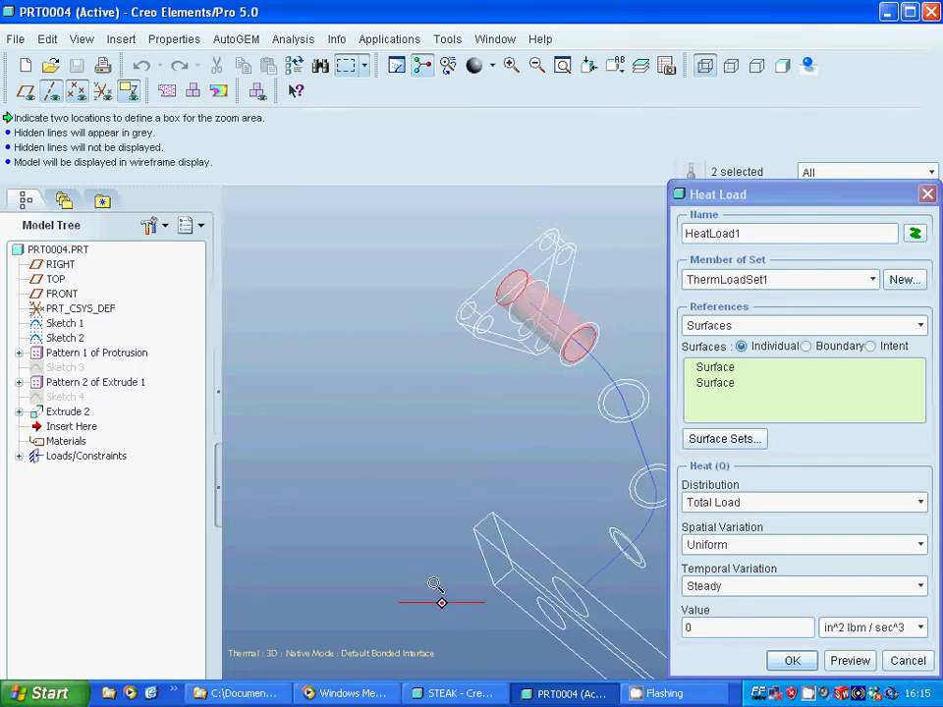
pyautogui.moveTo(438, 589); pyautogui.dragTo(509, 475, button='middle')
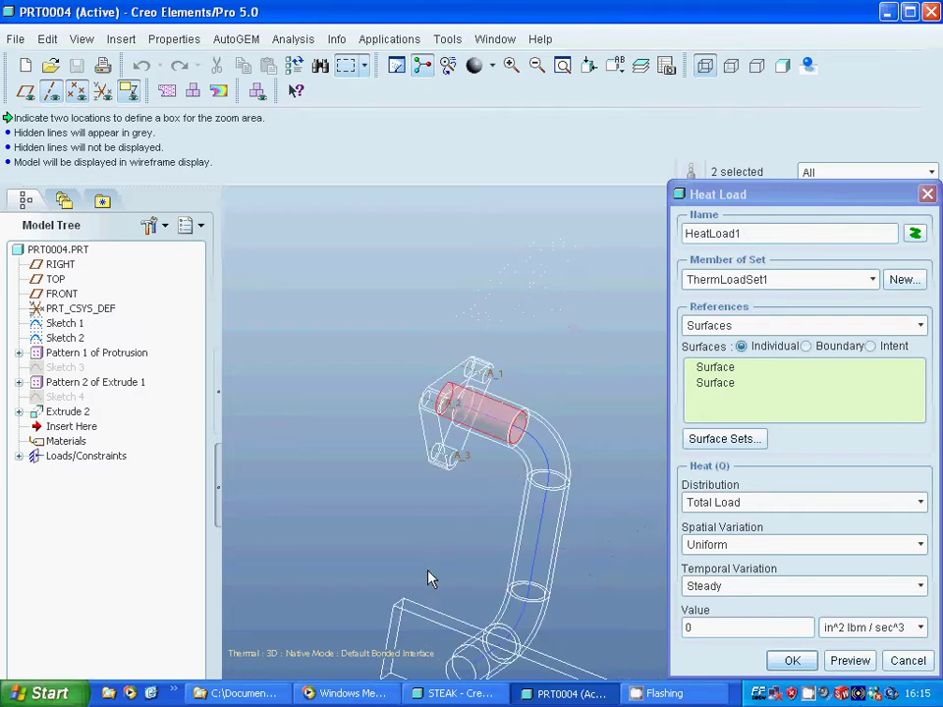
pyautogui.keyDown('ctrl'); pyautogui.click(461, 667); pyautogui.keyUp('ctrl')
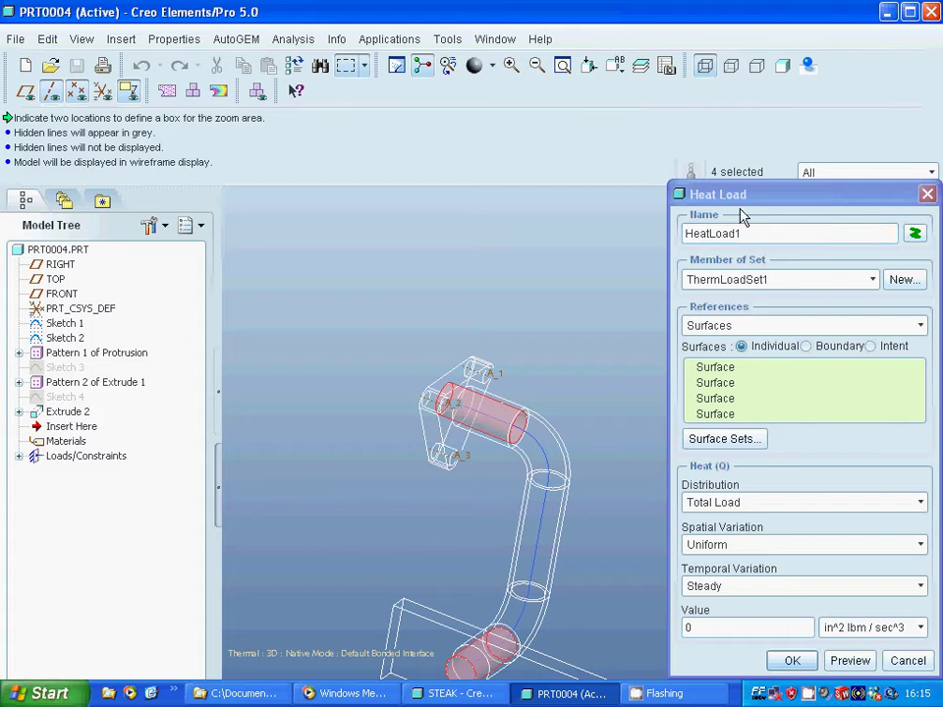
# Move the Heat Load dialog clear of the model so the remaining pipes can be reached.
pyautogui.moveTo(748, 195); pyautogui.dragTo(521, 182)
pyautogui.moveTo(381, 161); pyautogui.dragTo(182, 158)
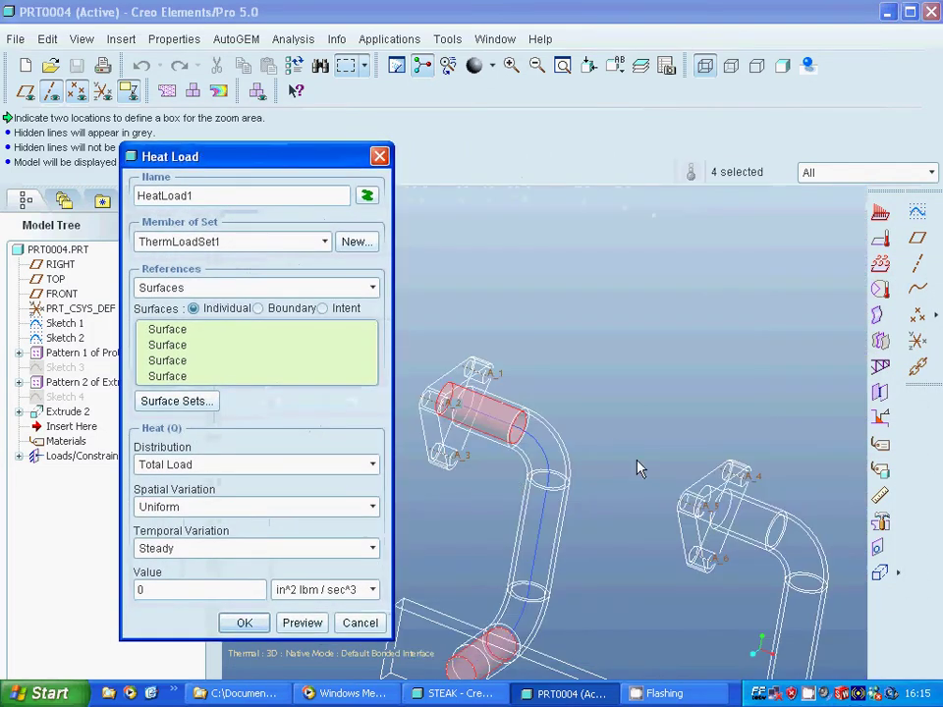
pyautogui.scroll(4, 636, 467)
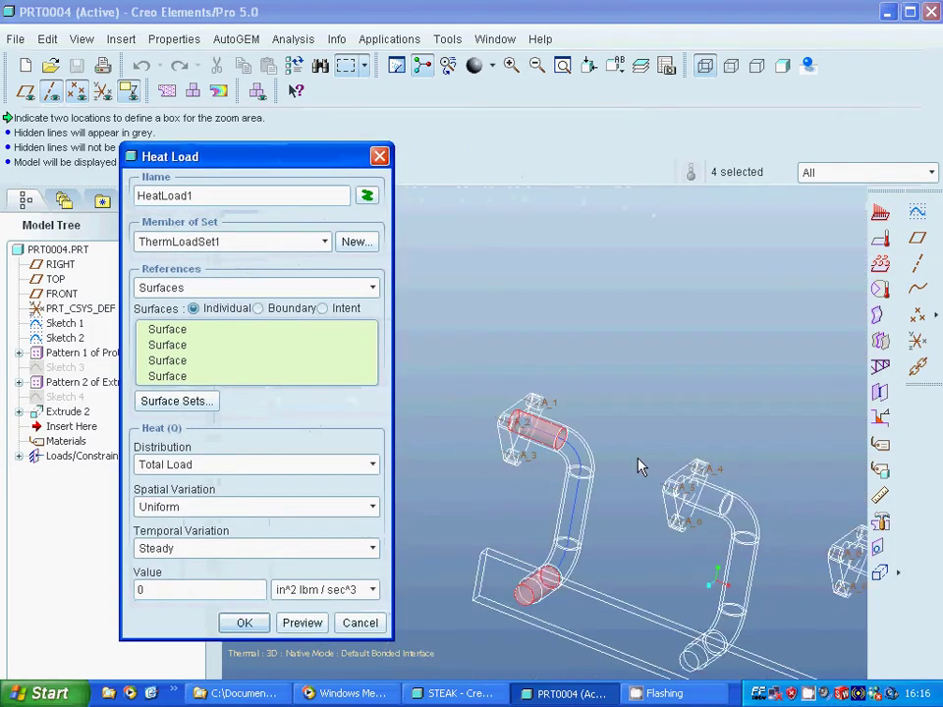
# Add the second pipe's inner surfaces inside the base plate and the second and third pipes' inner surfaces at the flanges as heat load references.
pyautogui.keyDown('ctrl'); pyautogui.click(694, 664); pyautogui.keyUp('ctrl')
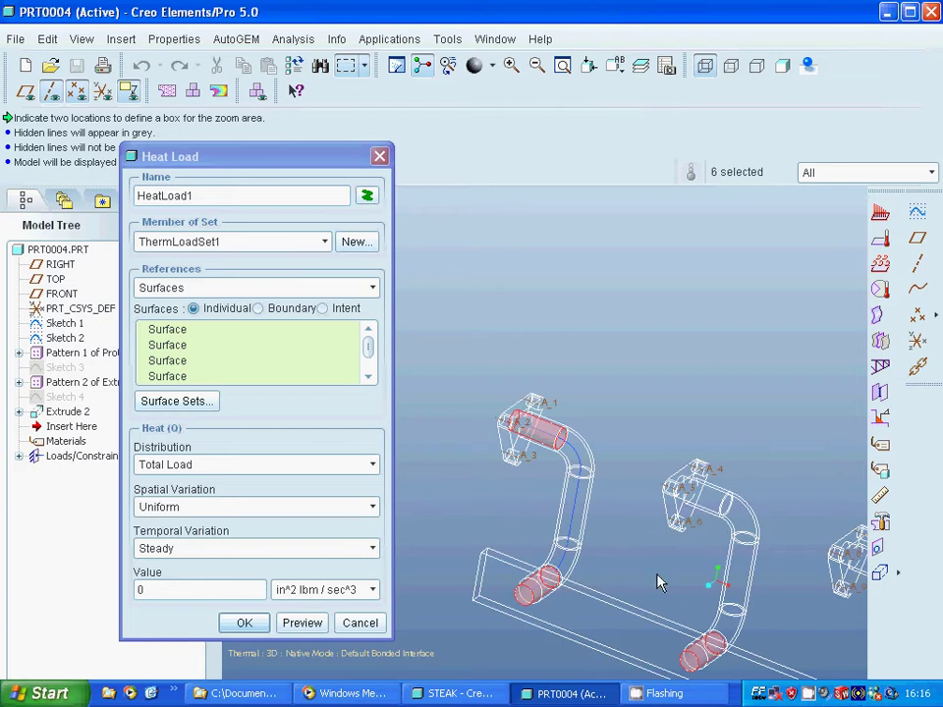
pyautogui.moveTo(700, 585); pyautogui.dragTo(666, 494, button='middle')
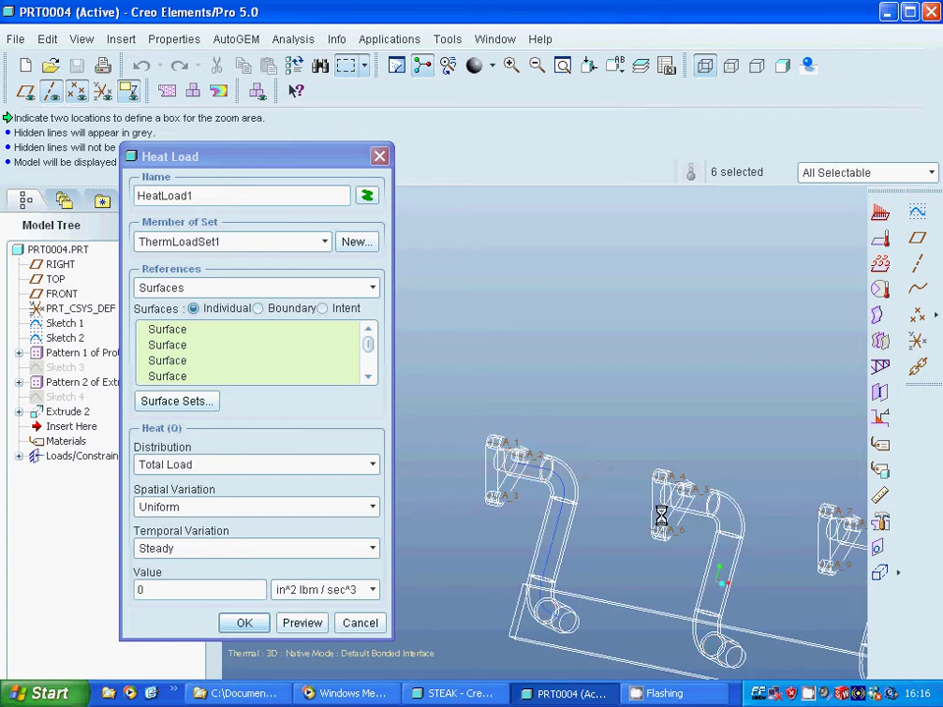
pyautogui.keyDown('ctrl'); pyautogui.click(823, 541); pyautogui.keyUp('ctrl')
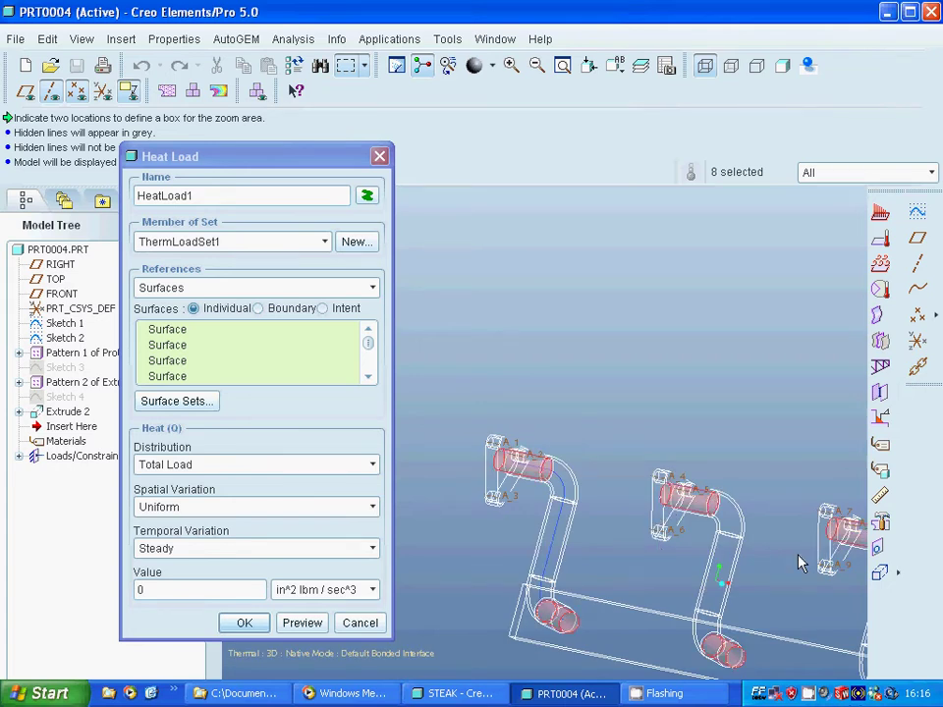
pyautogui.keyDown('ctrl'); pyautogui.click(794, 565); pyautogui.keyUp('ctrl')
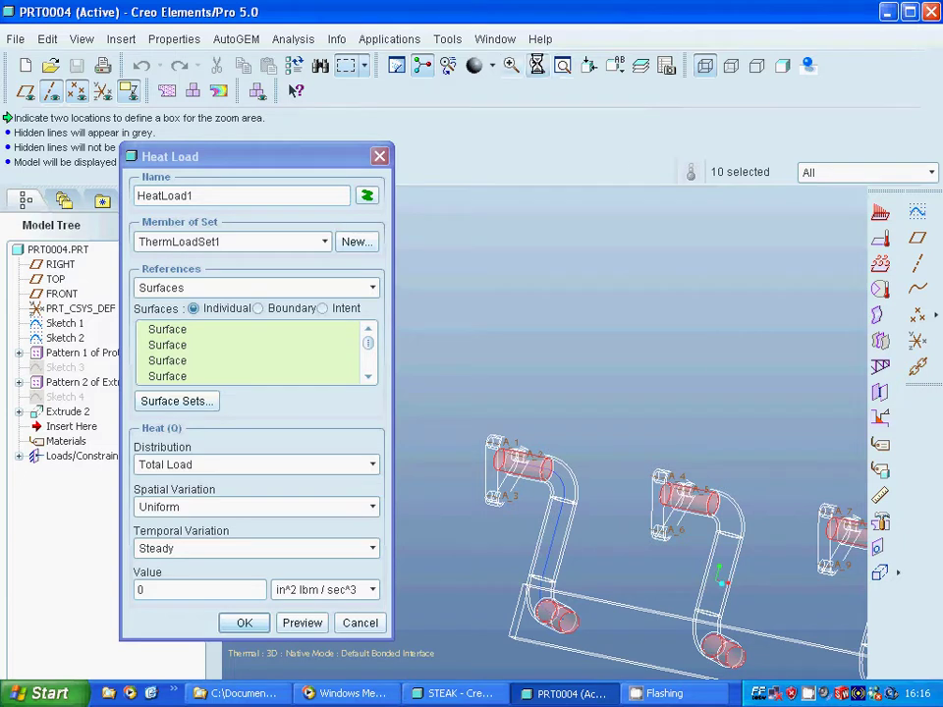
# Try to pick the third pipe's inner surface inside the base plate as a heat load reference.
pyautogui.click(537, 65)
pyautogui.moveTo(572, 204); pyautogui.dragTo(484, 267, button='middle')
pyautogui.click(511, 65)
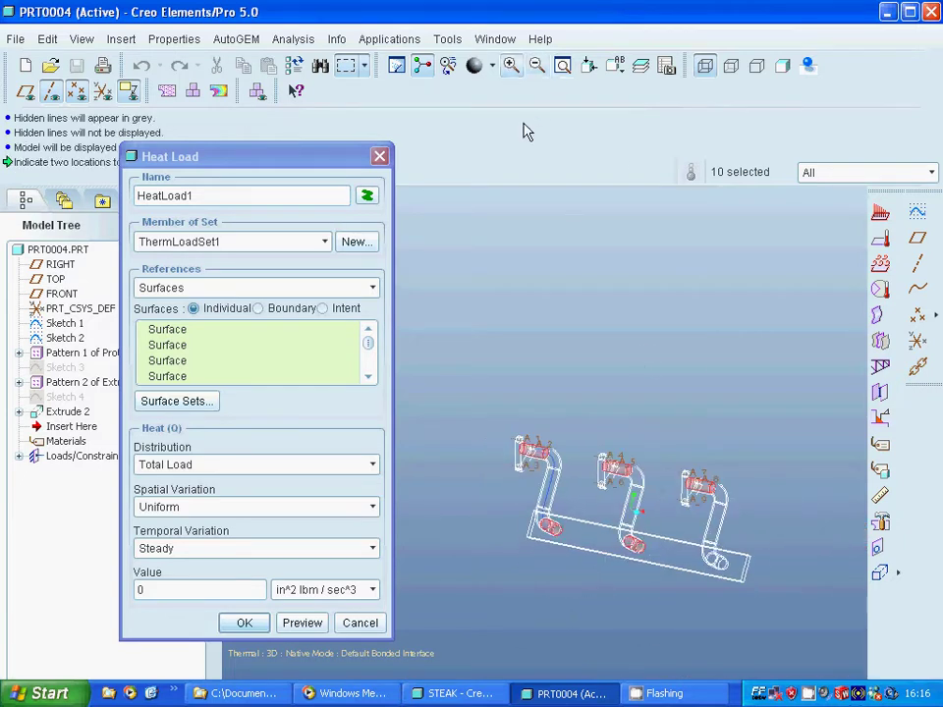
pyautogui.click(703, 546)
pyautogui.click(750, 598)
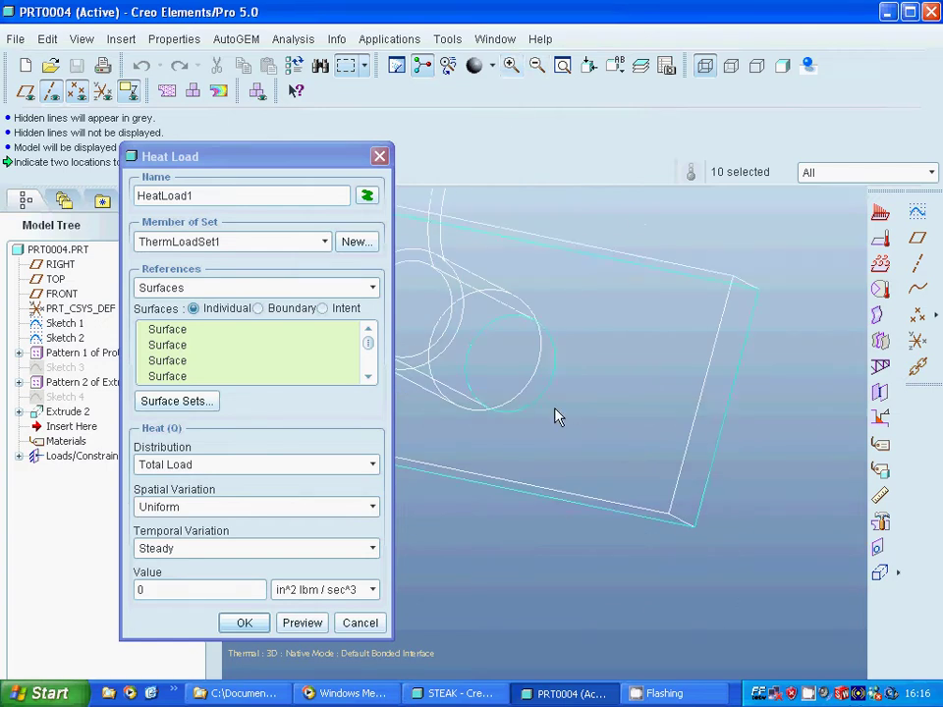
pyautogui.click(468, 378)
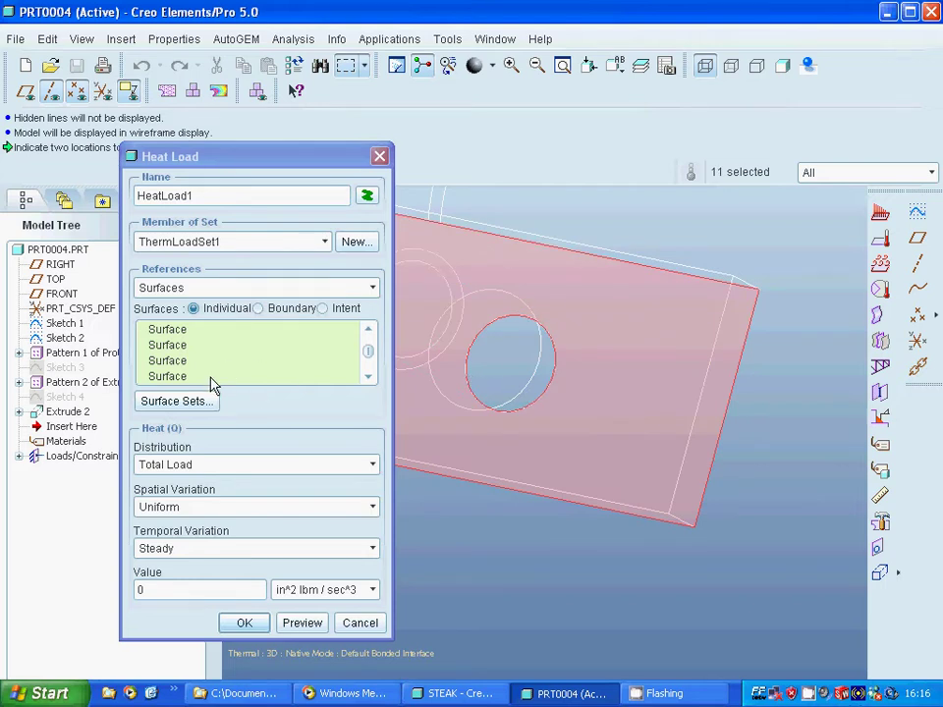
# Remove single surfaces from the heat load references in search of the wrongly picked plate face, and clear the whole list.
pyautogui.rightClick(183, 386)
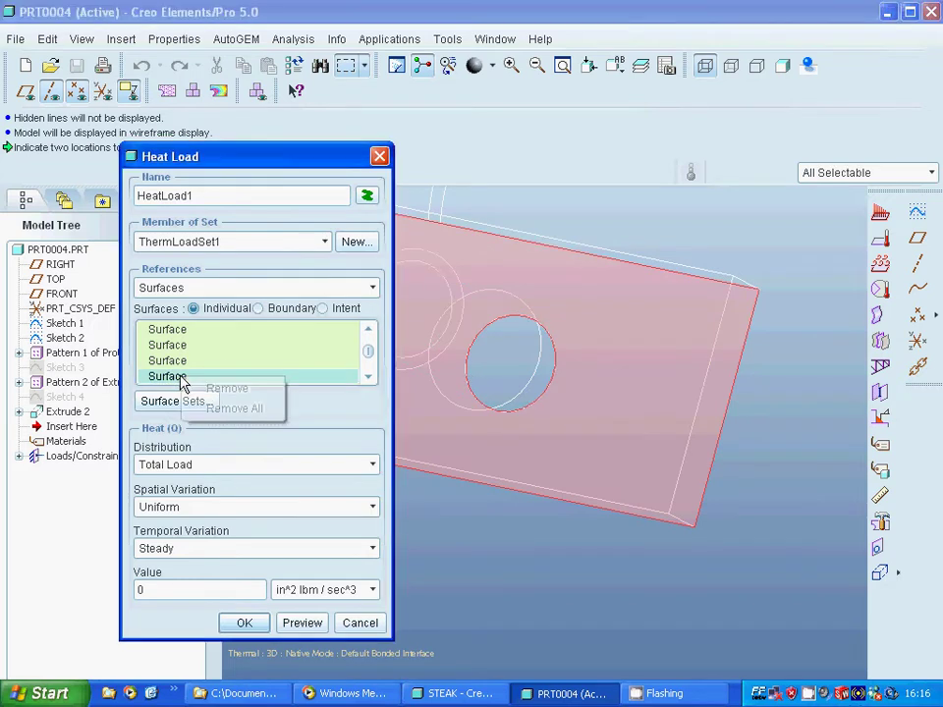
pyautogui.click(230, 388)
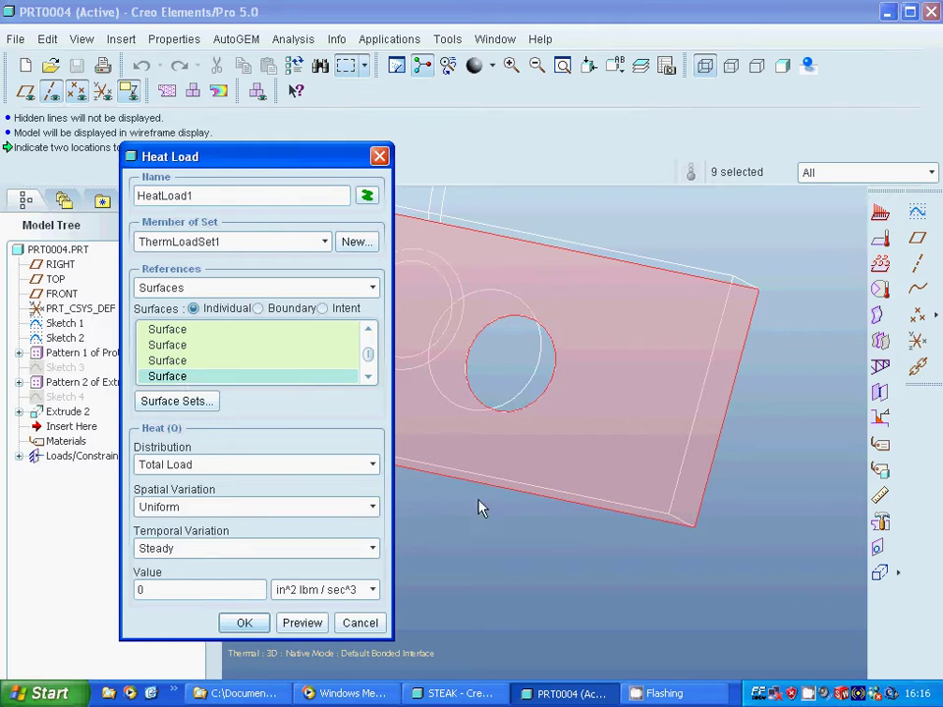
pyautogui.rightClick(204, 374)
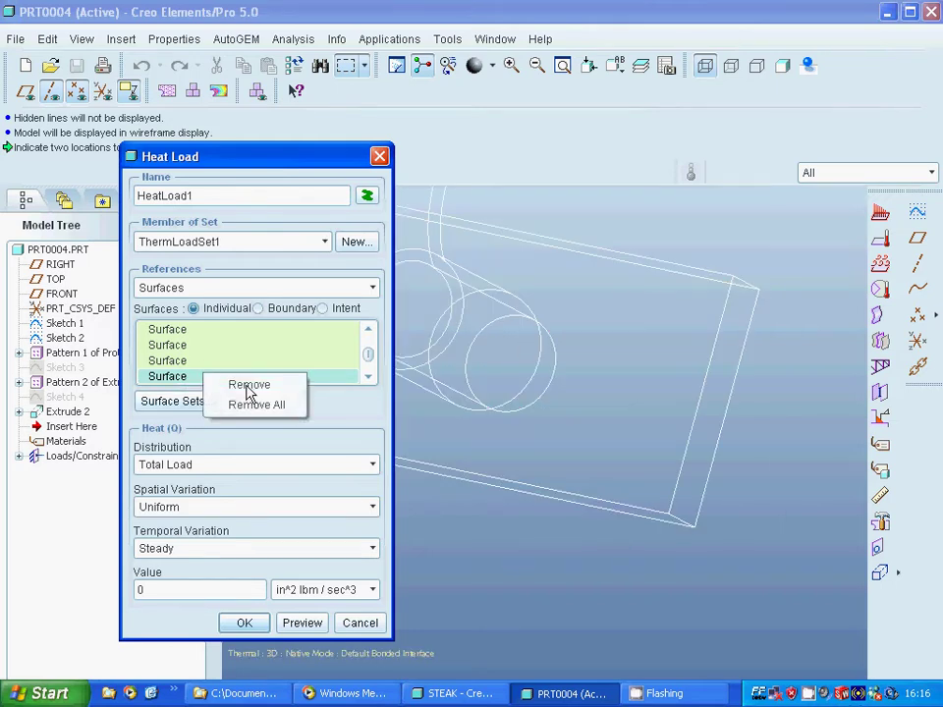
pyautogui.click(247, 389)
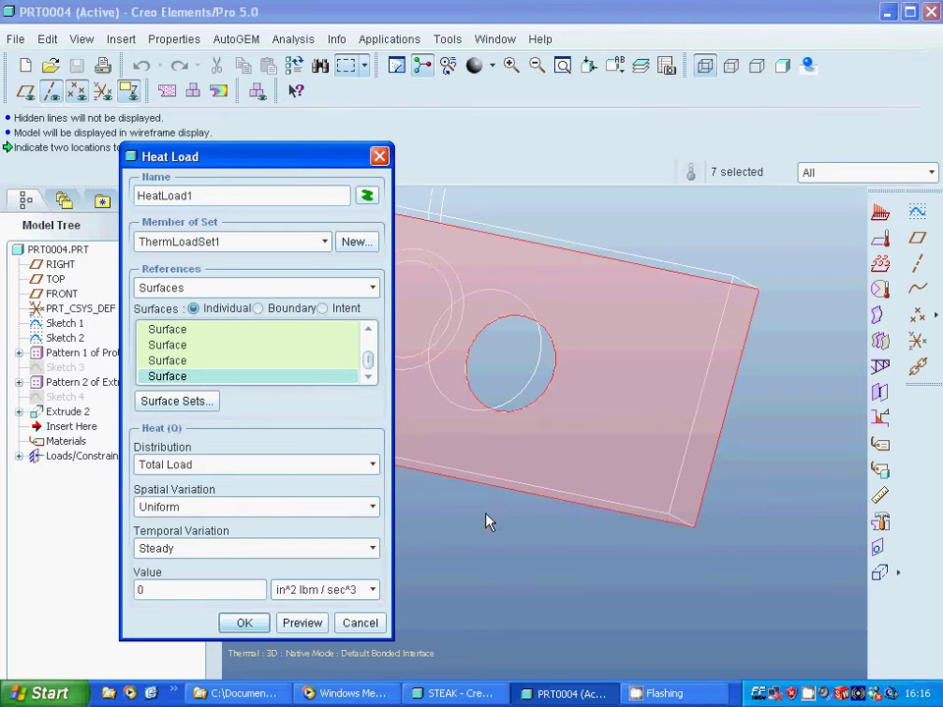
pyautogui.moveTo(368, 368)
pyautogui.mouseDown()
pyautogui.moveTo(372, 340)
pyautogui.moveTo(374, 389)
pyautogui.mouseUp()
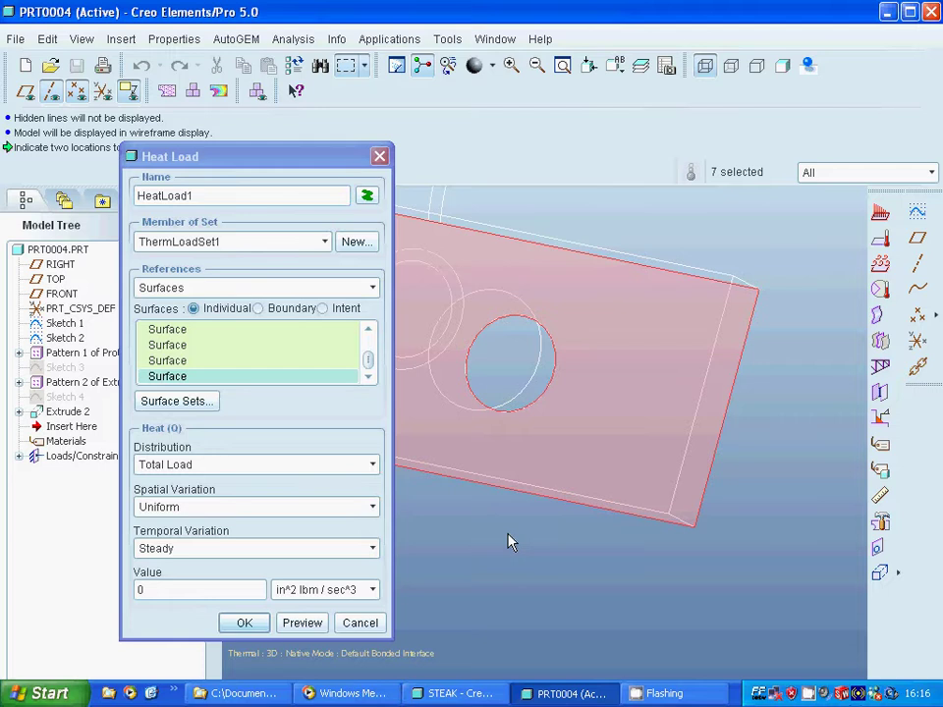
pyautogui.click(536, 66)
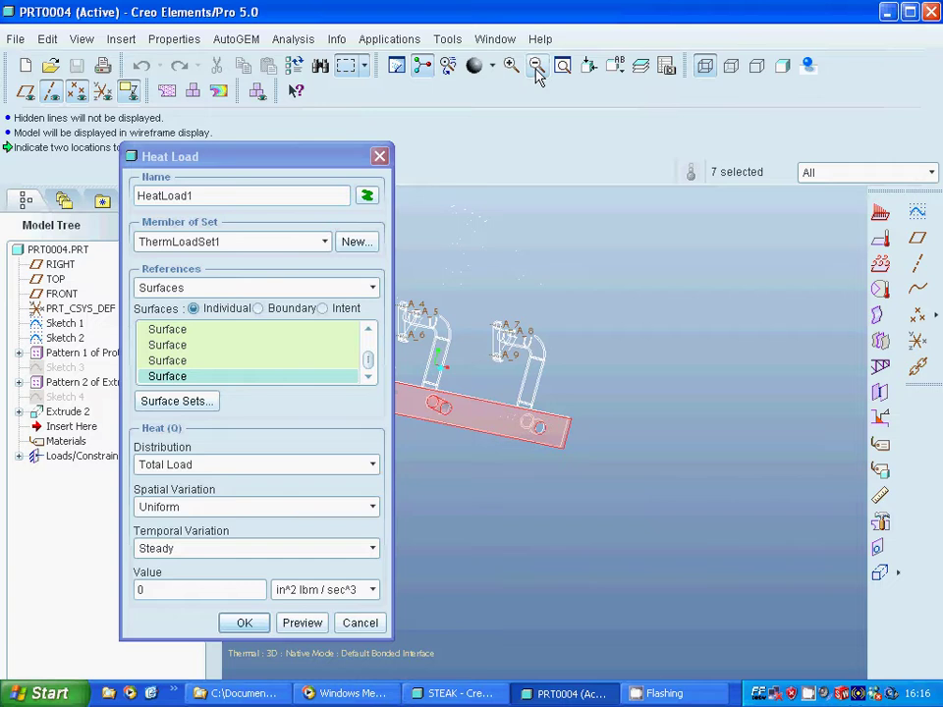
pyautogui.click(536, 66)
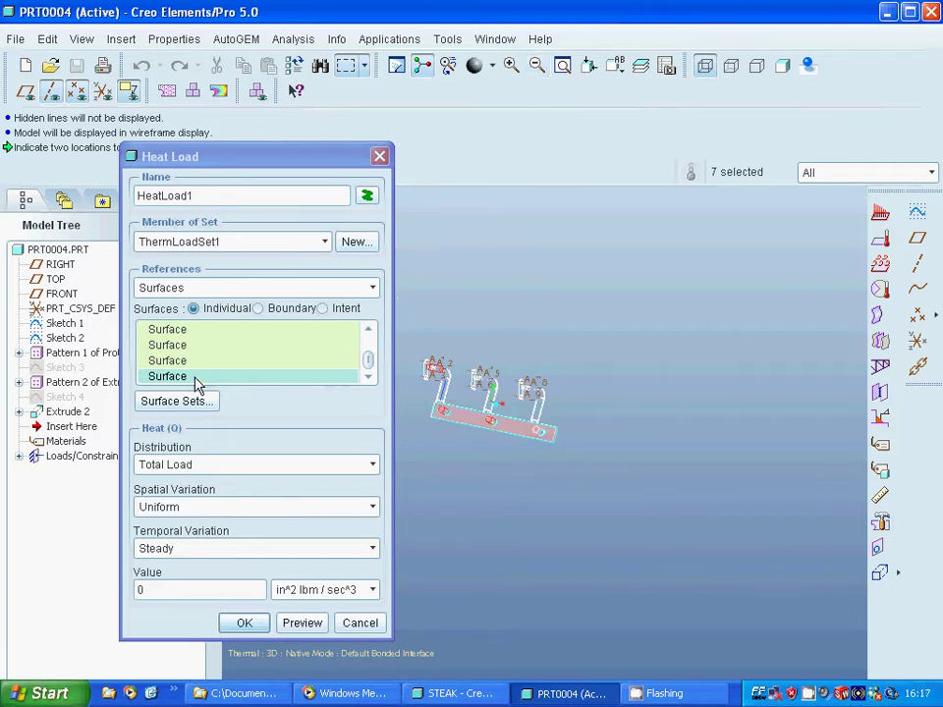
pyautogui.rightClick(197, 348)
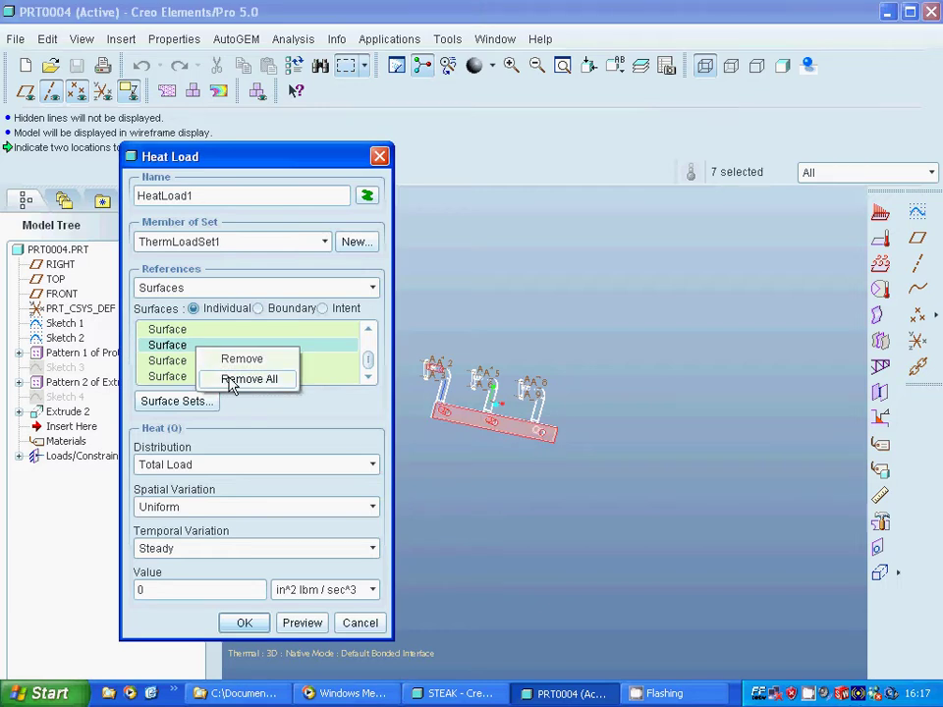
pyautogui.click(260, 379)
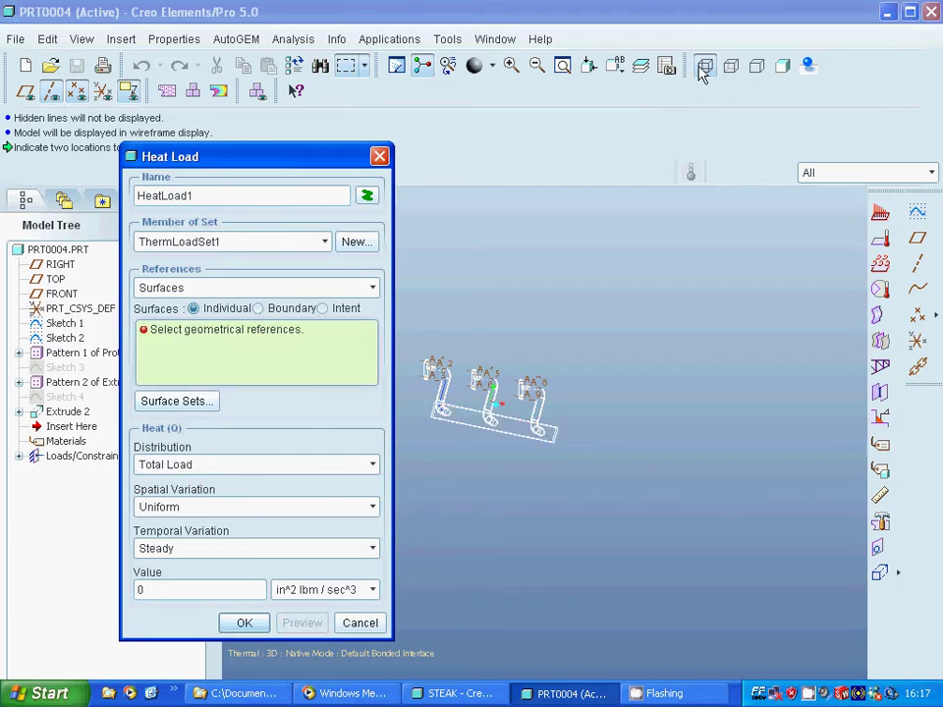
# Switch the model display to shaded.
pyautogui.click(782, 67)
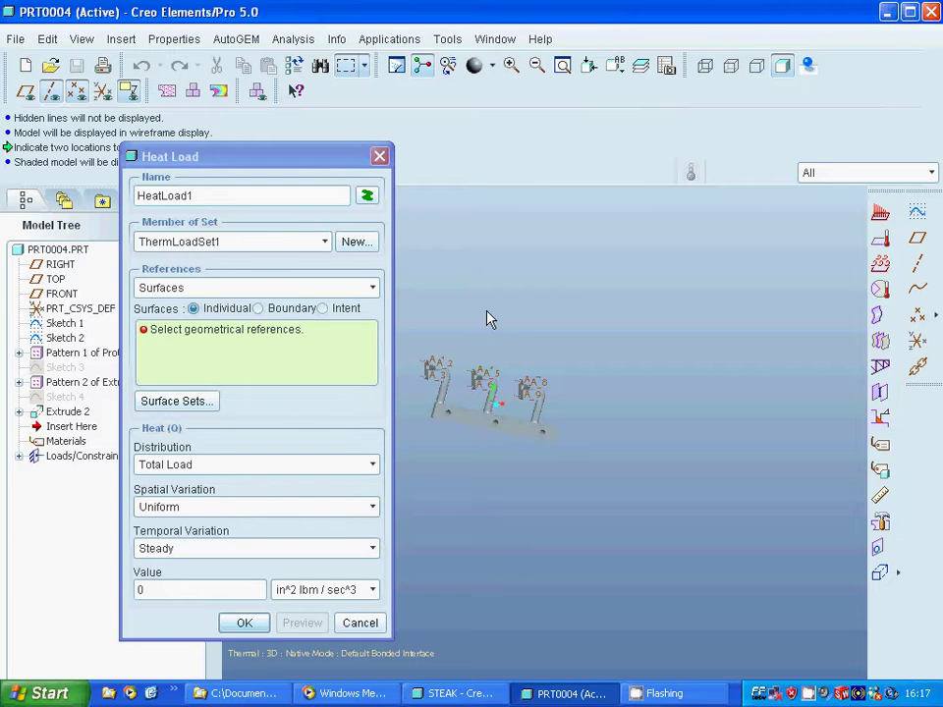
pyautogui.click(511, 65)
pyautogui.click(417, 349)
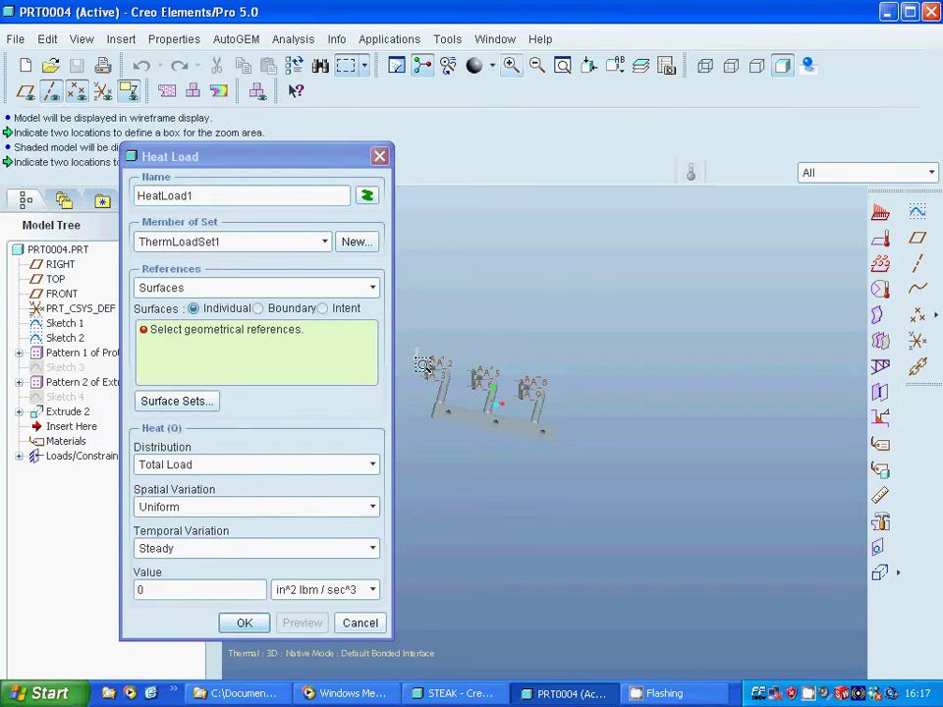
pyautogui.click(458, 432)
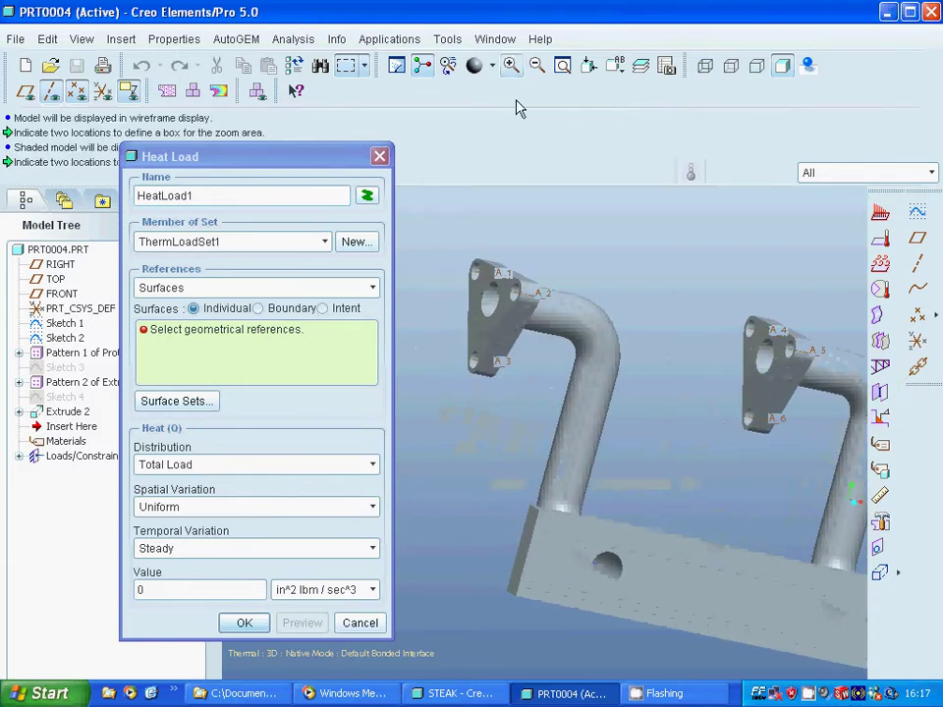
# Pick the first pipe's inner surfaces at the triangular flange and inside the base plate as heat load references in the shaded view.
pyautogui.click(494, 311)
pyautogui.keyDown('ctrl'); pyautogui.click(488, 300); pyautogui.keyUp('ctrl')
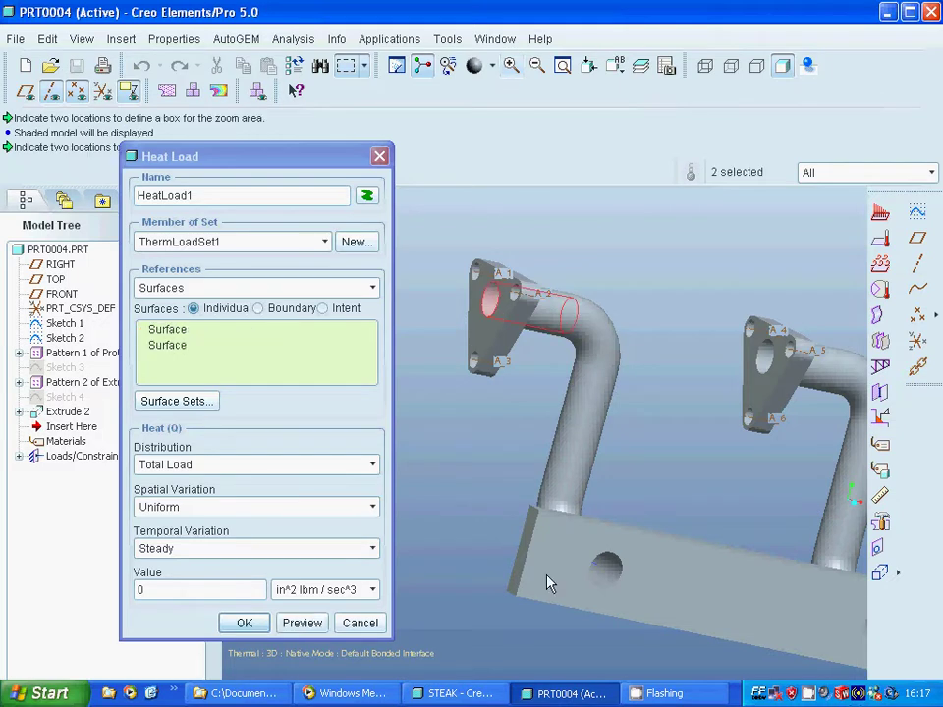
pyautogui.keyDown('ctrl'); pyautogui.click(603, 581); pyautogui.keyUp('ctrl')
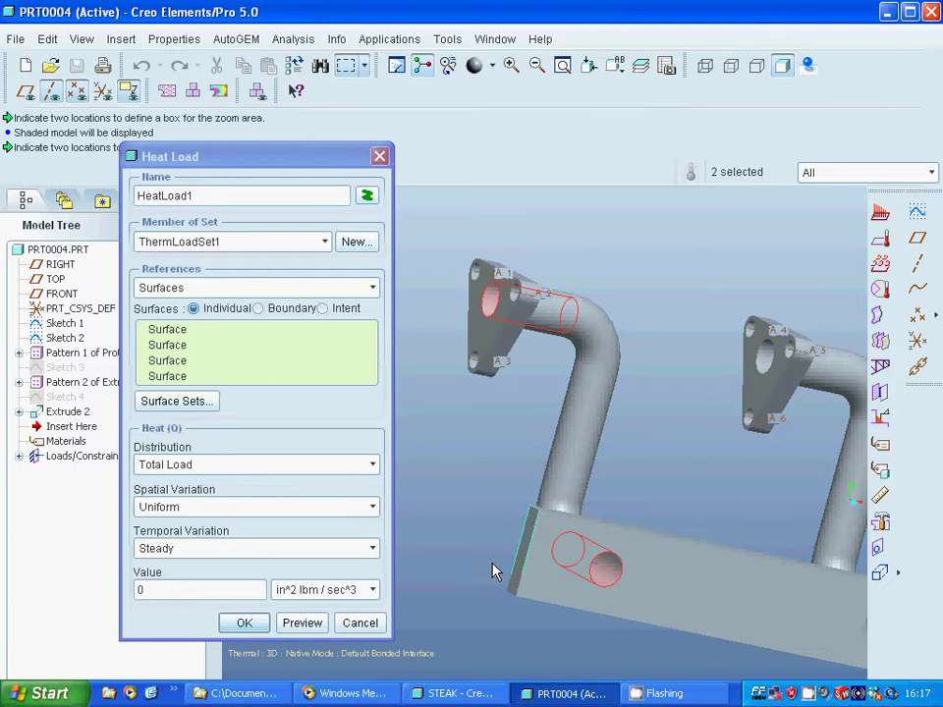
# Try to add the second pipe's inner surface at the flange, remove the wrongly picked flange face, and review the surface sets.
pyautogui.keyDown('ctrl'); pyautogui.click(761, 360); pyautogui.keyUp('ctrl')
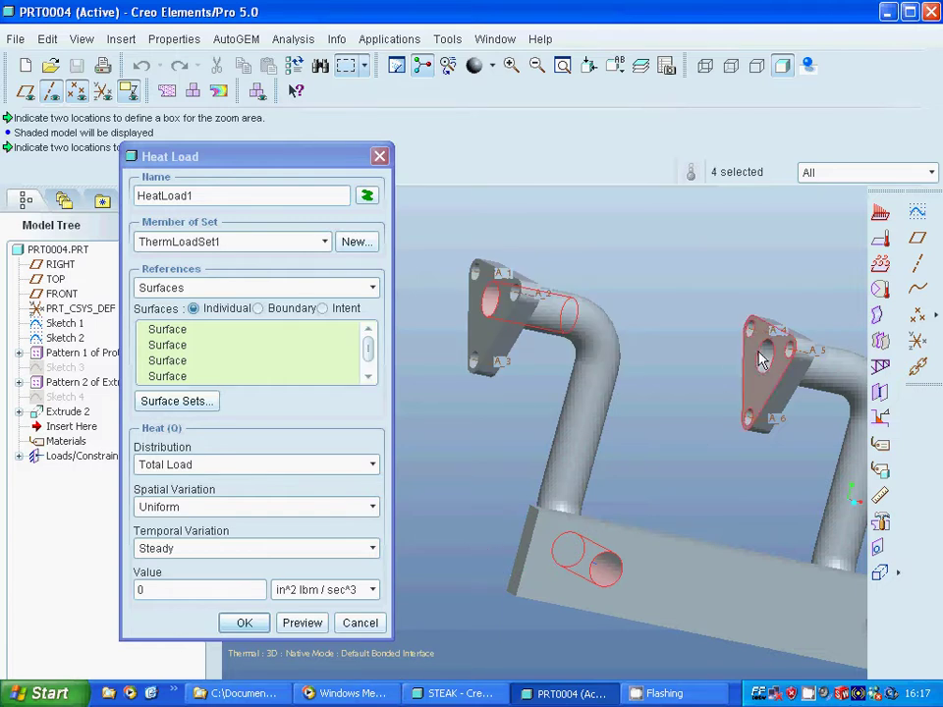
pyautogui.moveTo(374, 355); pyautogui.dragTo(372, 396)
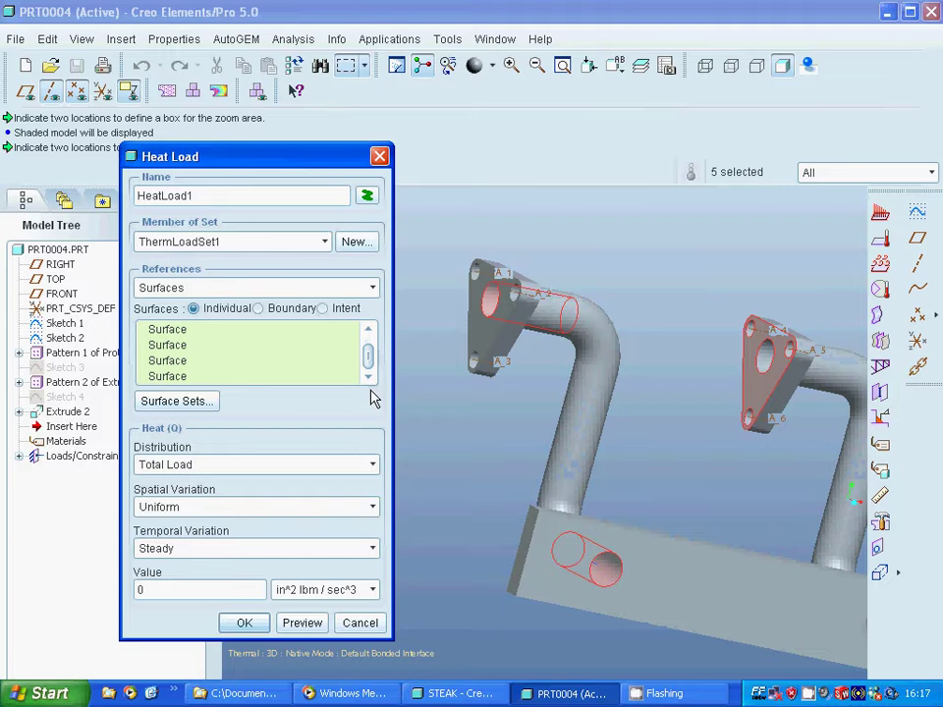
pyautogui.click(184, 377)
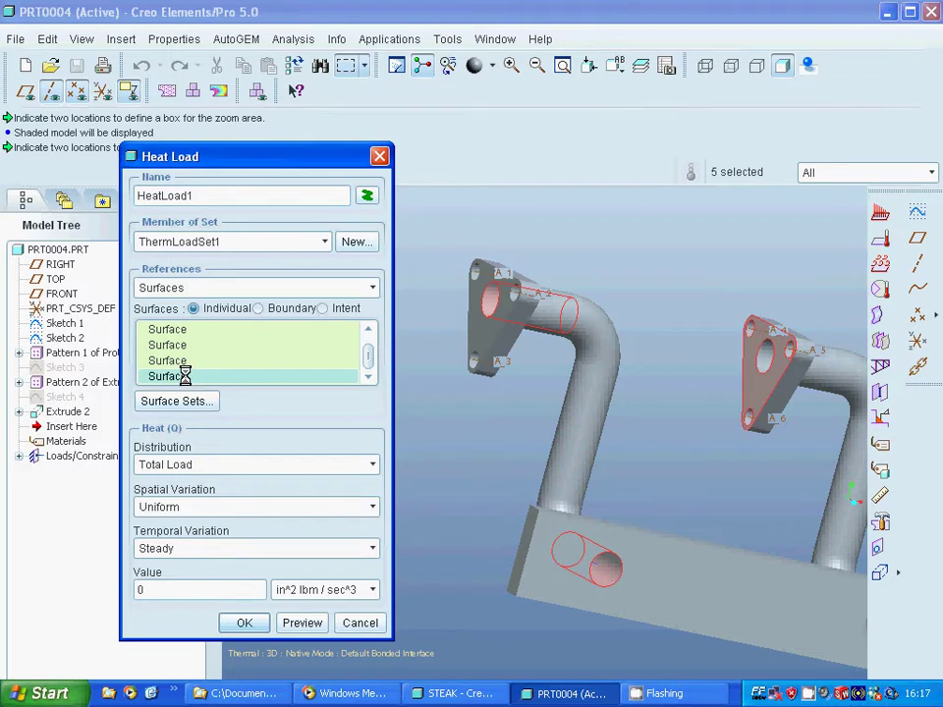
pyautogui.rightClick(195, 384)
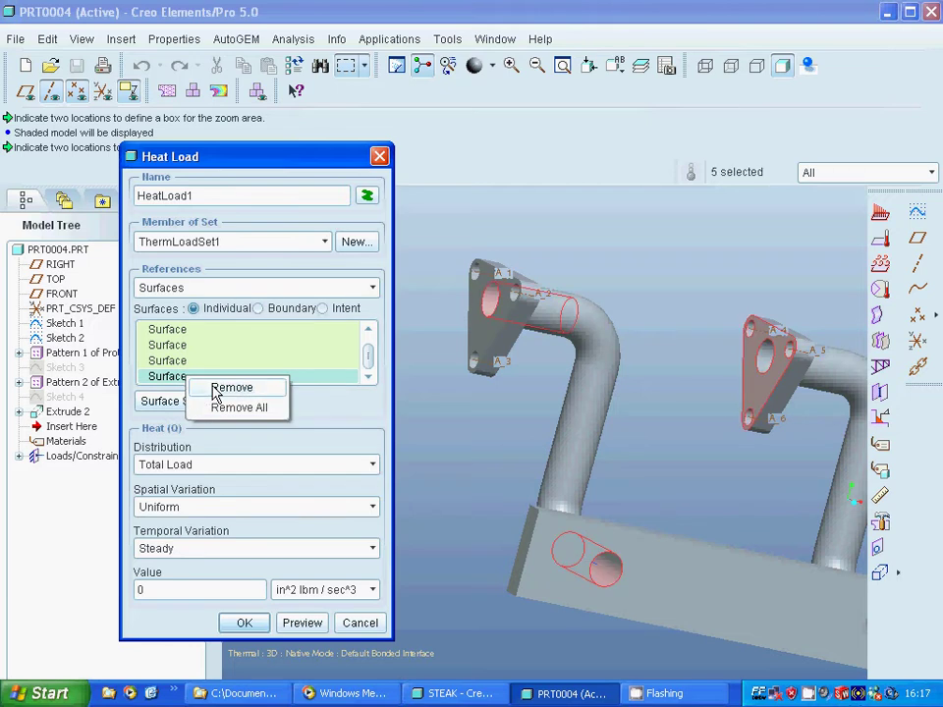
pyautogui.click(216, 389)
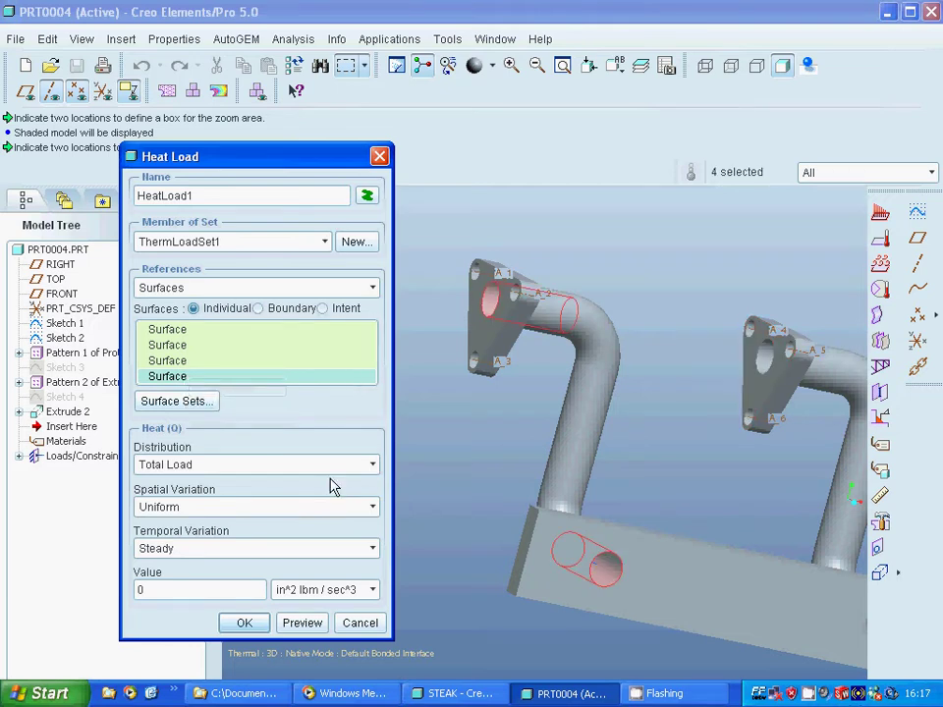
pyautogui.click(177, 401)
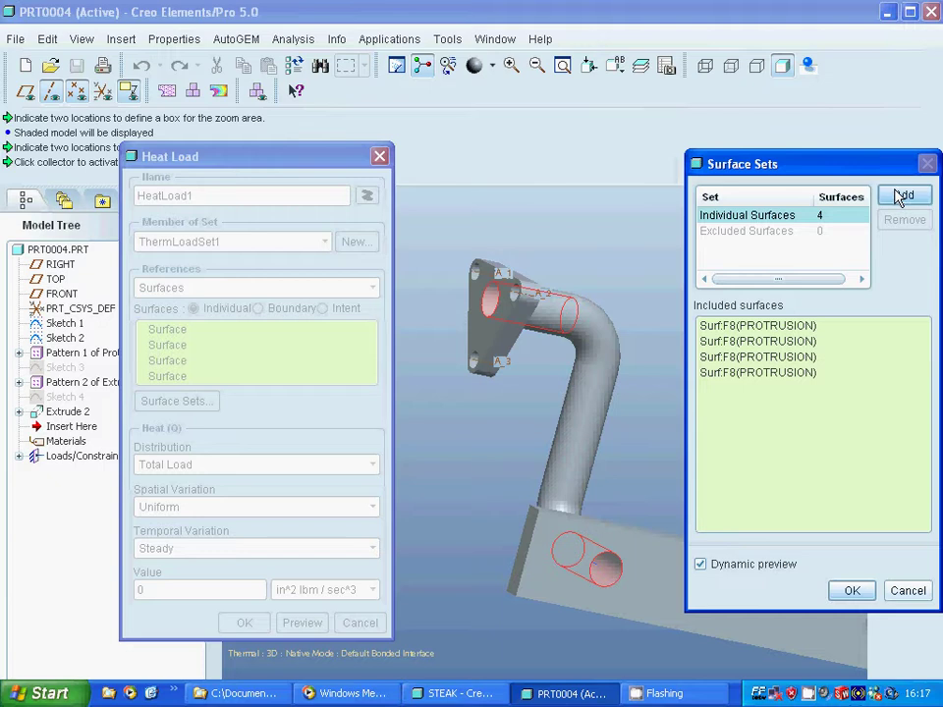
pyautogui.click(906, 592)
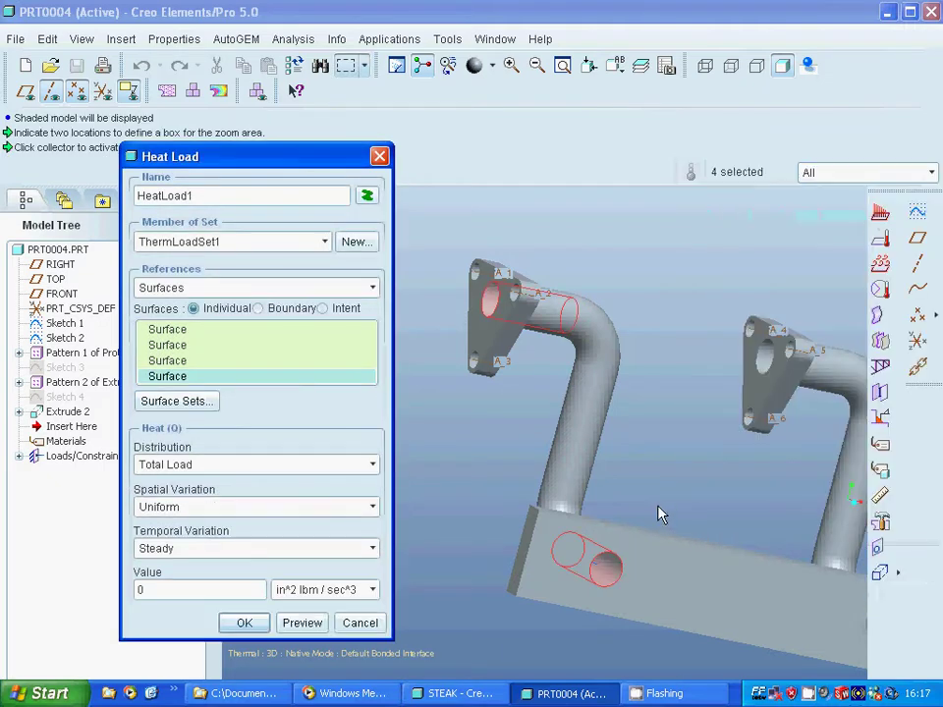
# Assign the first and second pipes' inner surfaces at the flanges and inside the base plate as heat load references.
pyautogui.click(766, 358)
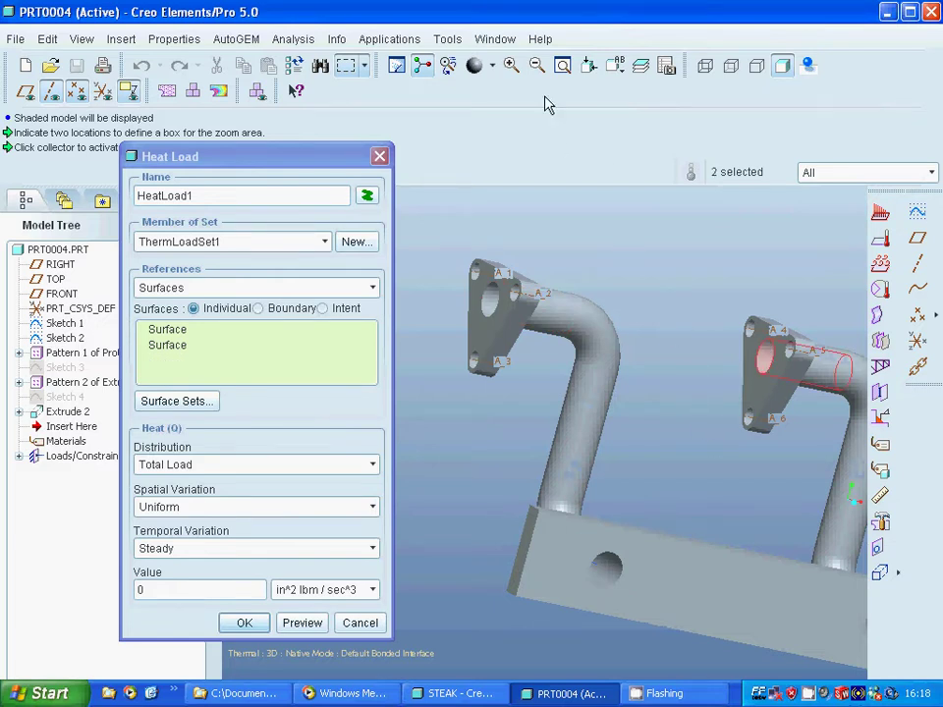
pyautogui.scroll(-3, 659, 304)
pyautogui.scroll(3, 656, 306)
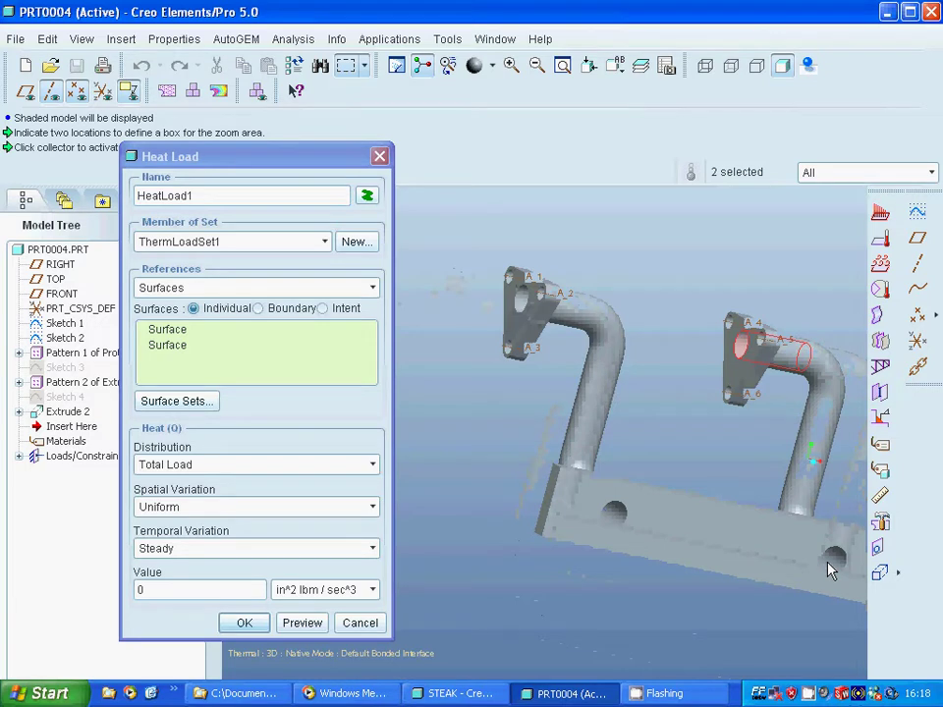
pyautogui.keyDown('ctrl'); pyautogui.click(621, 531); pyautogui.keyUp('ctrl')
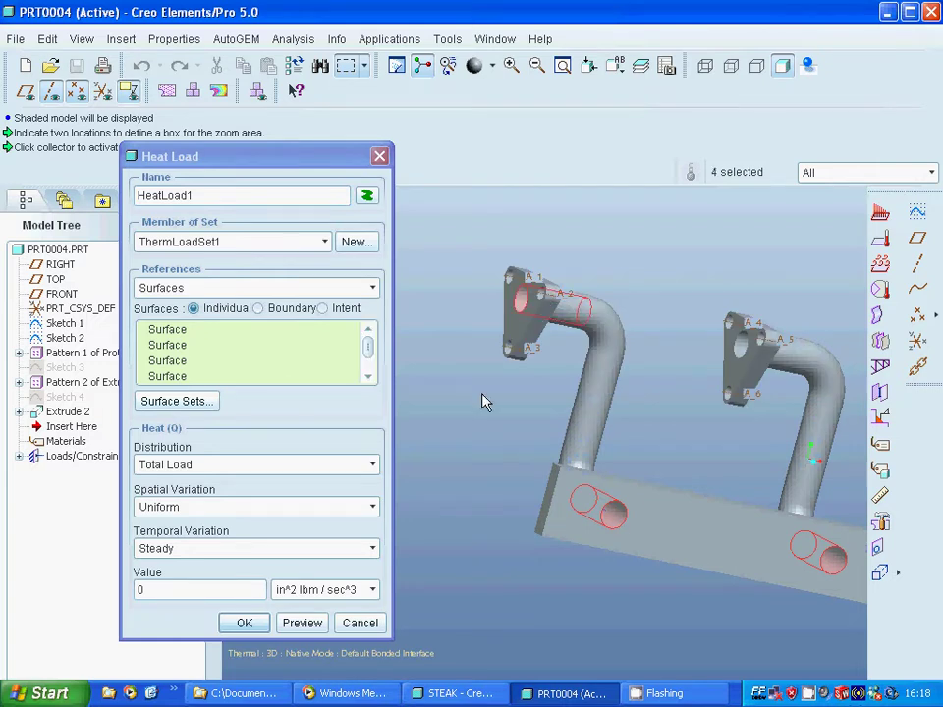
pyautogui.keyDown('ctrl'); pyautogui.click(738, 346); pyautogui.keyUp('ctrl')
pyautogui.scroll(3, 648, 325)
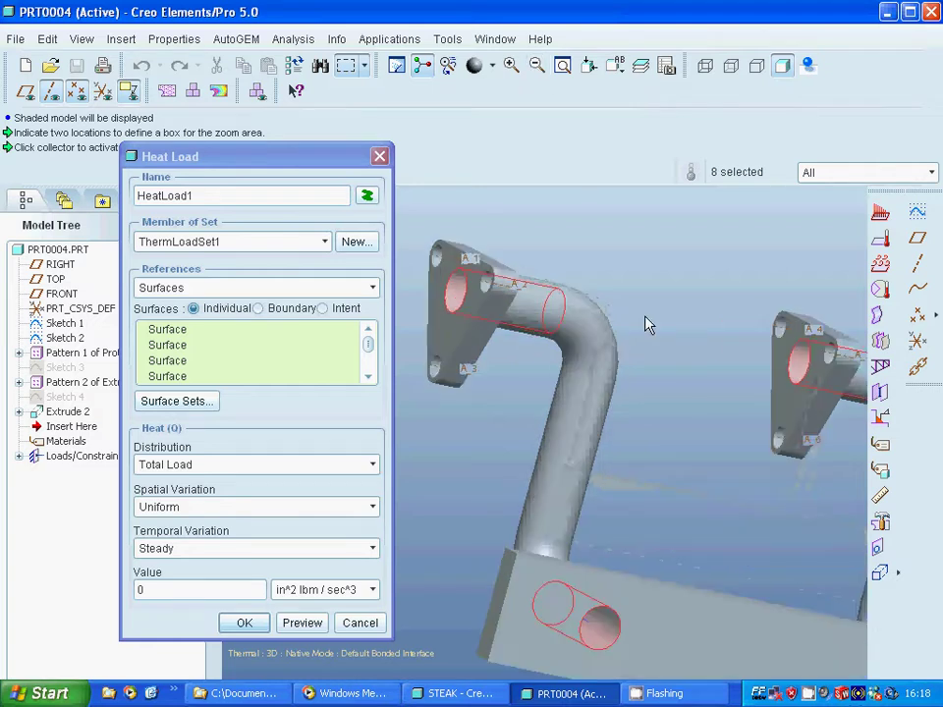
# Add the third pipe's inner surfaces at the triangular flange and inside the base plate to the heat load references.
pyautogui.scroll(-4, 617, 306)
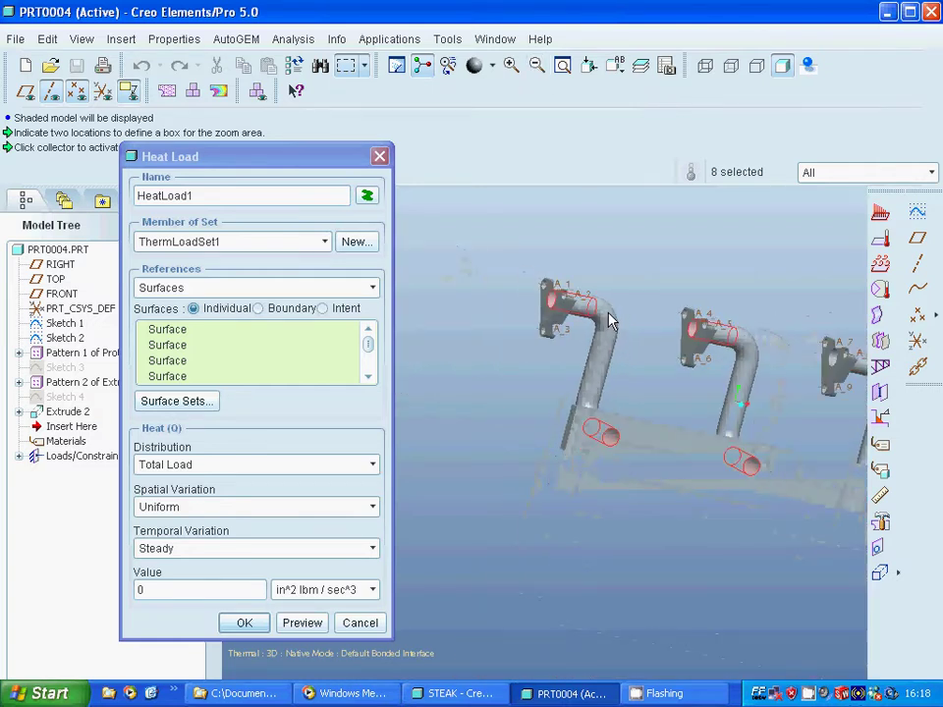
pyautogui.scroll(-2, 609, 321)
pyautogui.click(511, 65)
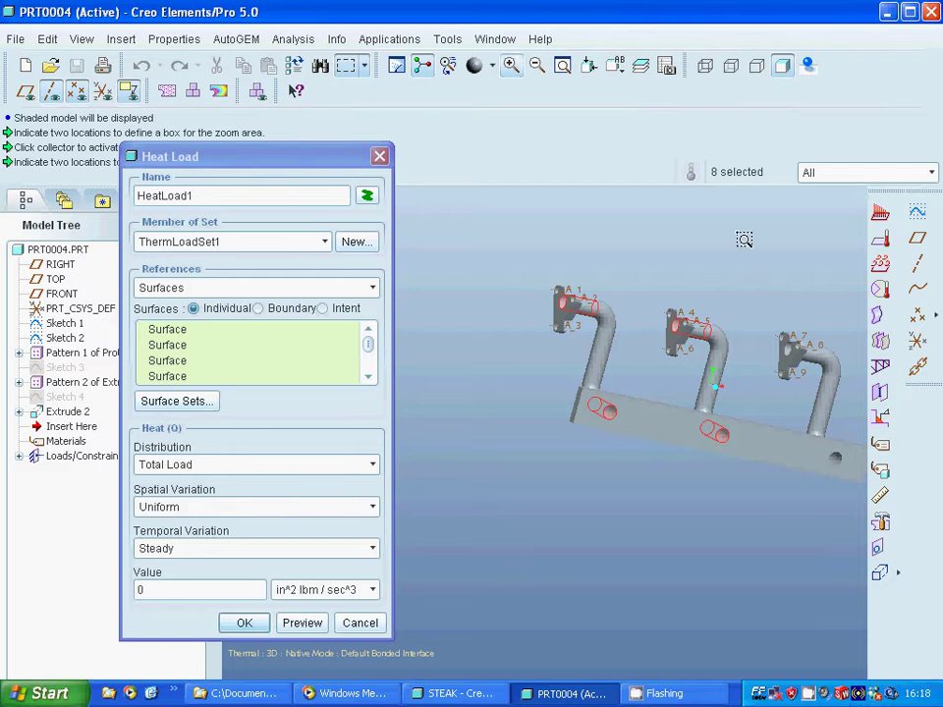
pyautogui.click(736, 274)
pyautogui.click(850, 483)
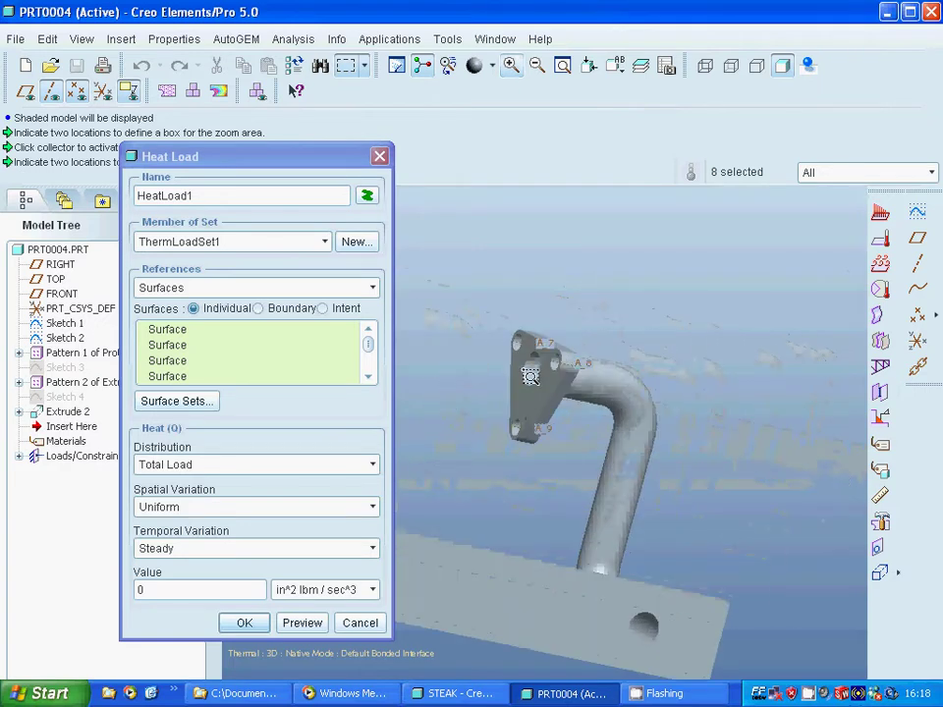
pyautogui.moveTo(529, 359)
pyautogui.mouseDown(button='middle')
pyautogui.moveTo(663, 343)
pyautogui.moveTo(543, 390)
pyautogui.moveTo(528, 381)
pyautogui.mouseUp(button='middle')
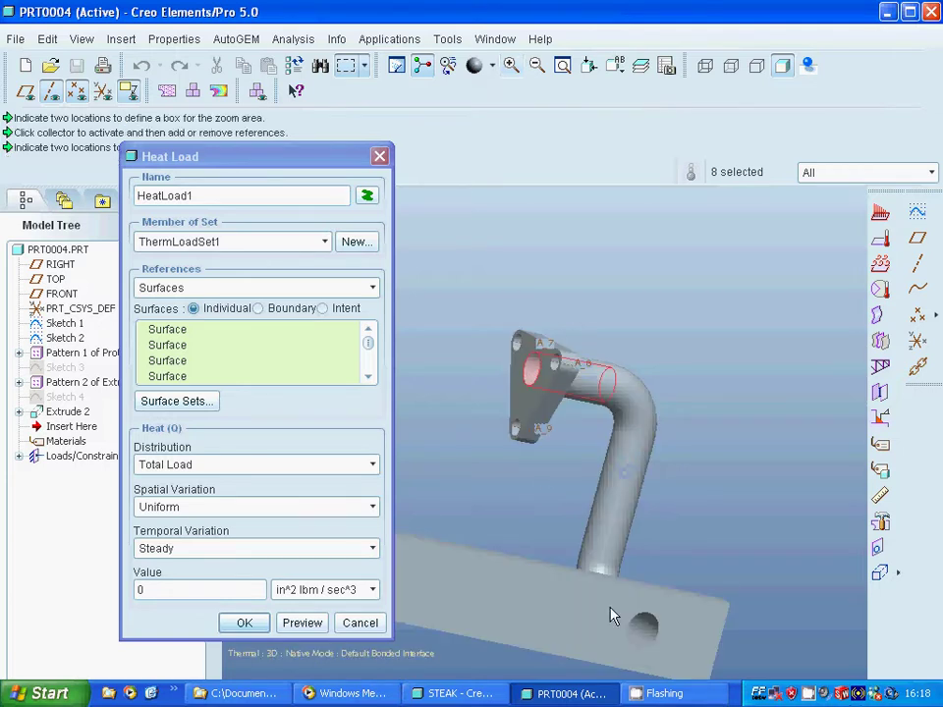
pyautogui.keyDown('ctrl'); pyautogui.click(647, 634); pyautogui.keyUp('ctrl')
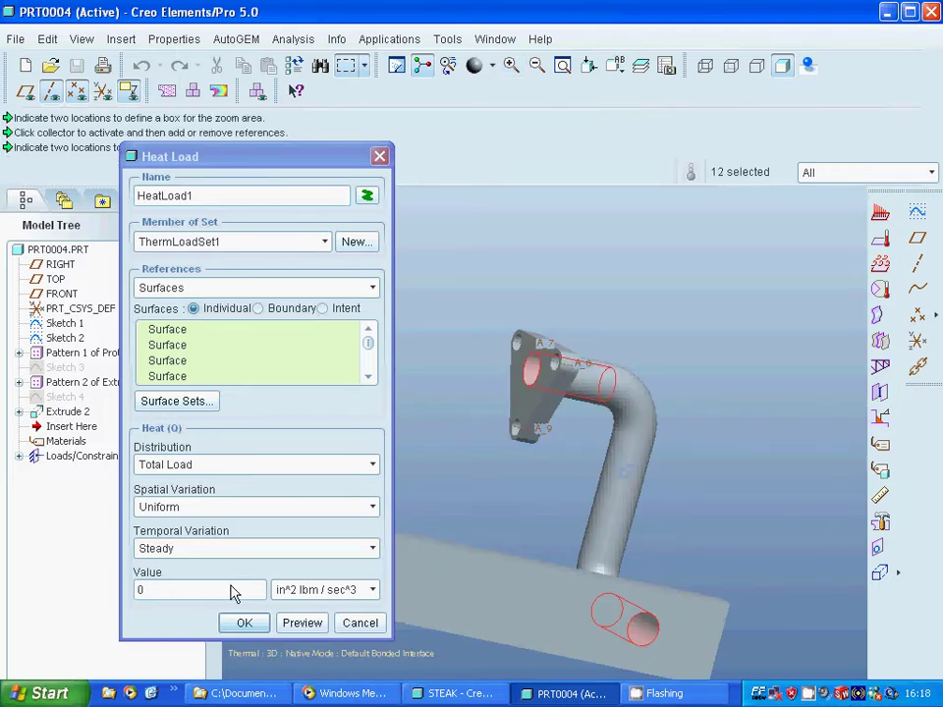
# Set the heat load value to 1000 W and accept the heat load.
pyautogui.doubleClick(144, 590)
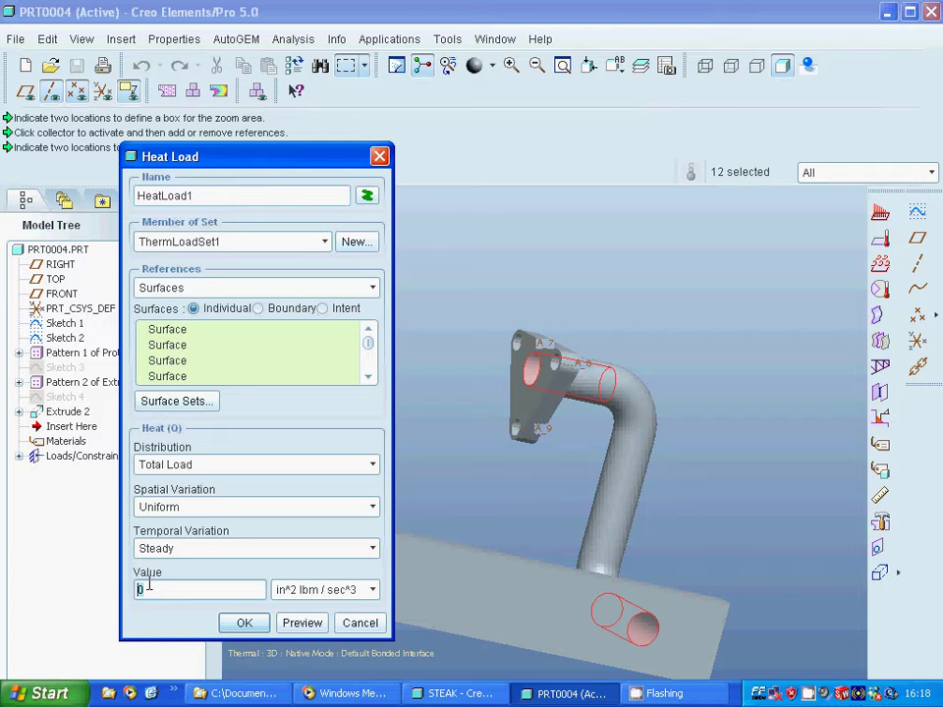
pyautogui.write('1000')
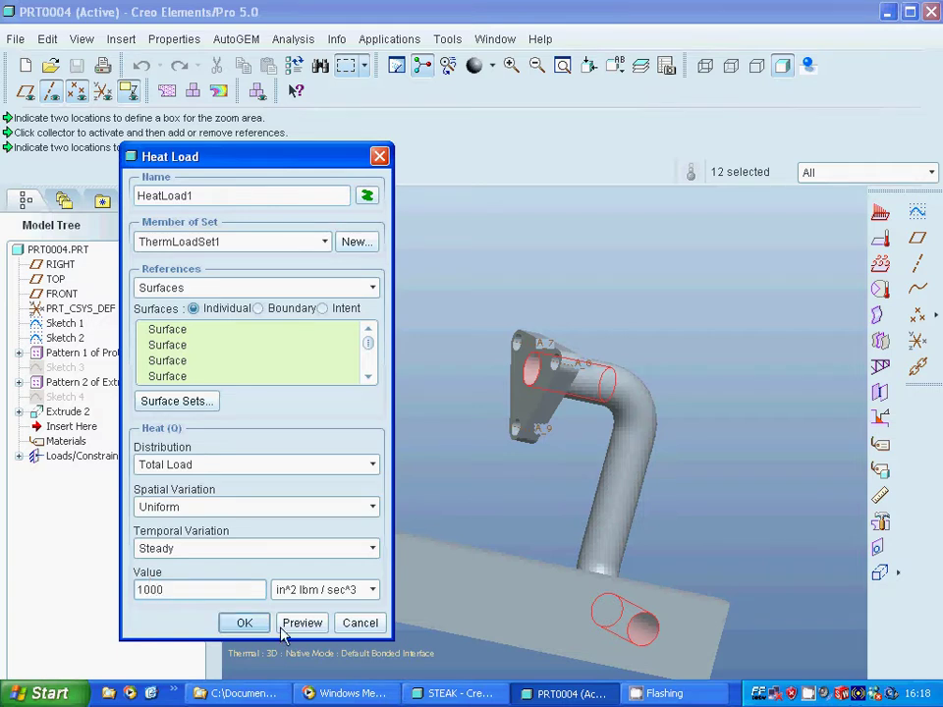
pyautogui.click(372, 590)
pyautogui.click(306, 574)
pyautogui.click(245, 623)
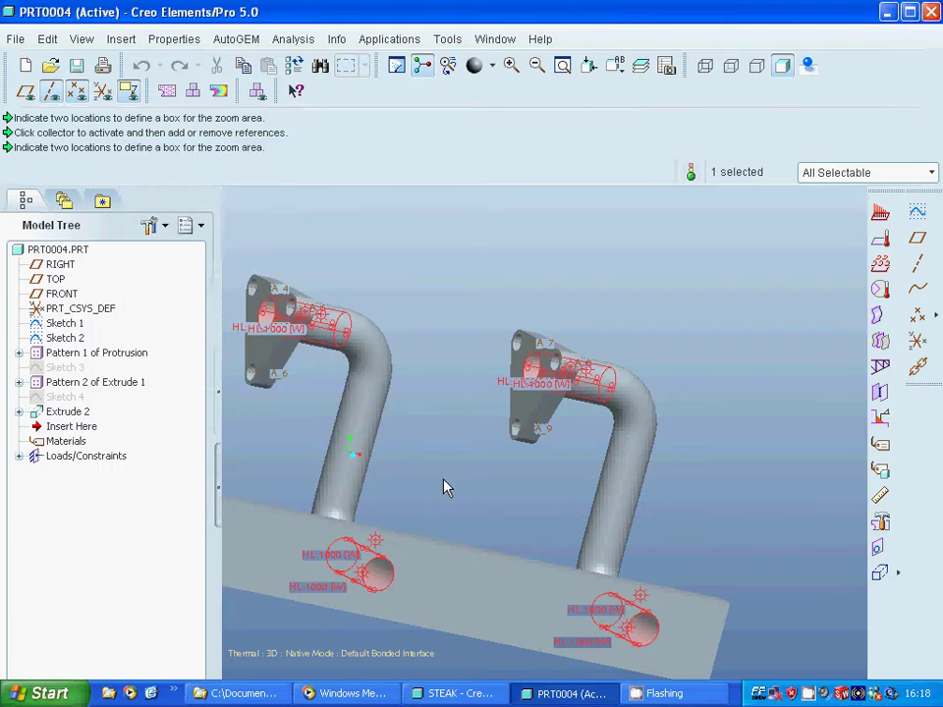
# Start a convection condition and pick the outer surfaces of the third and second pipes as its references.
pyautogui.click(882, 265)
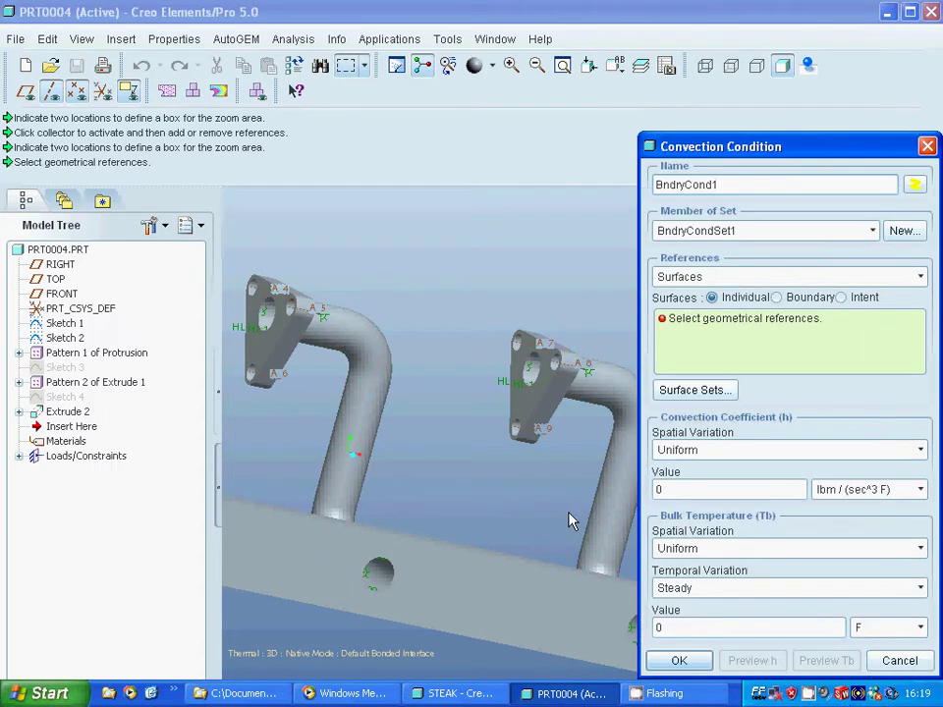
pyautogui.moveTo(578, 531)
pyautogui.mouseDown(button='middle')
pyautogui.moveTo(524, 495)
pyautogui.moveTo(511, 521)
pyautogui.moveTo(610, 512)
pyautogui.mouseUp(button='middle')
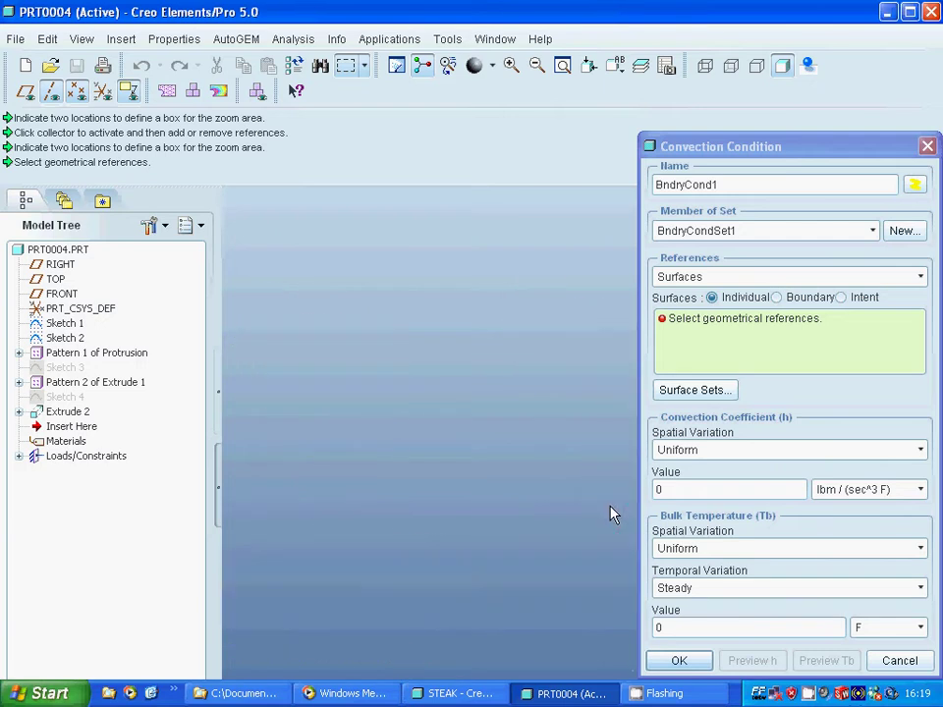
pyautogui.click(610, 512)
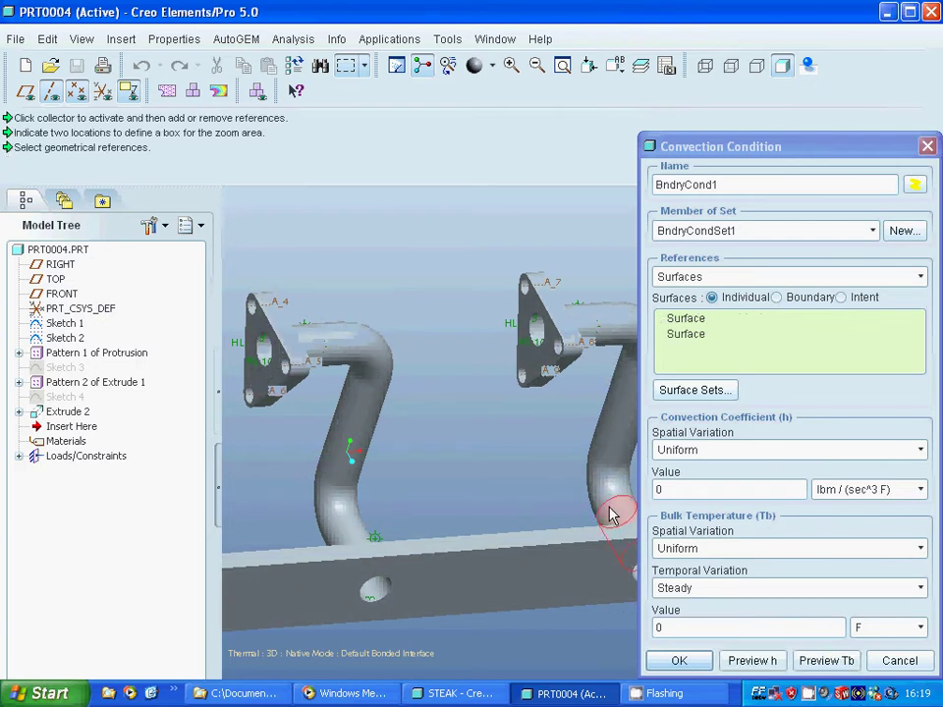
pyautogui.click(601, 480)
pyautogui.click(629, 361)
pyautogui.moveTo(700, 155); pyautogui.dragTo(789, 170)
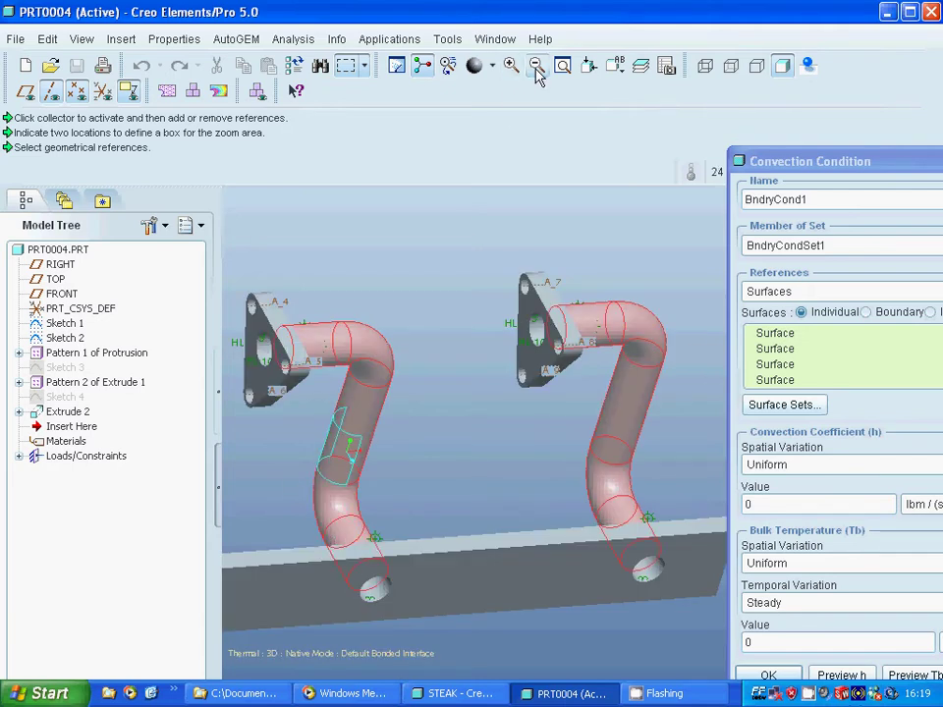
# Add the first pipe's outer surfaces, from the base plate up to the flange, to the convection condition references.
pyautogui.click(537, 66)
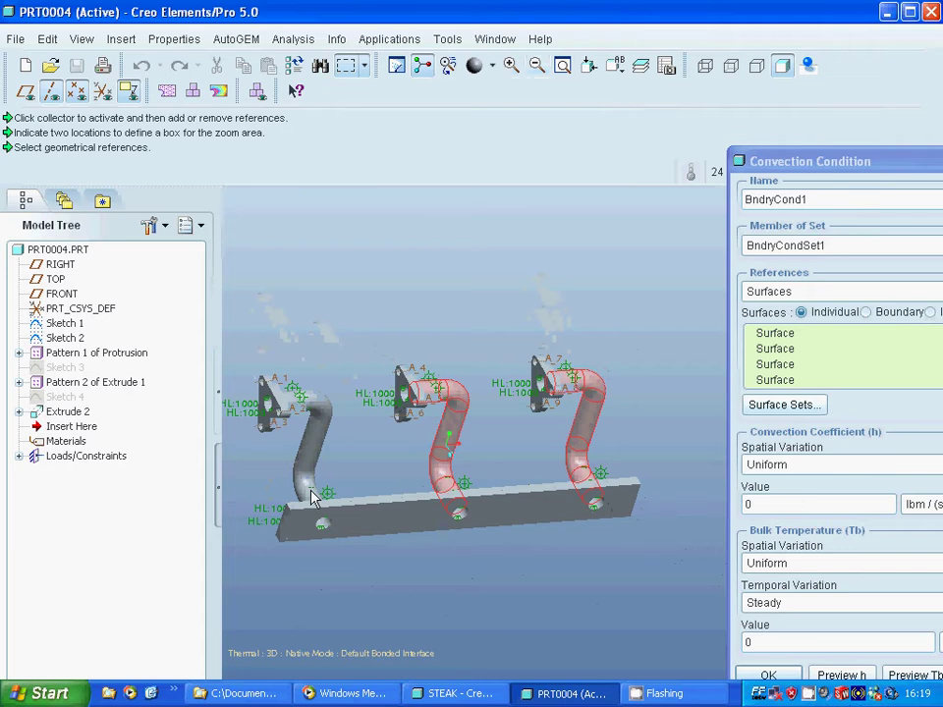
pyautogui.keyDown('ctrl'); pyautogui.click(305, 490); pyautogui.keyUp('ctrl')
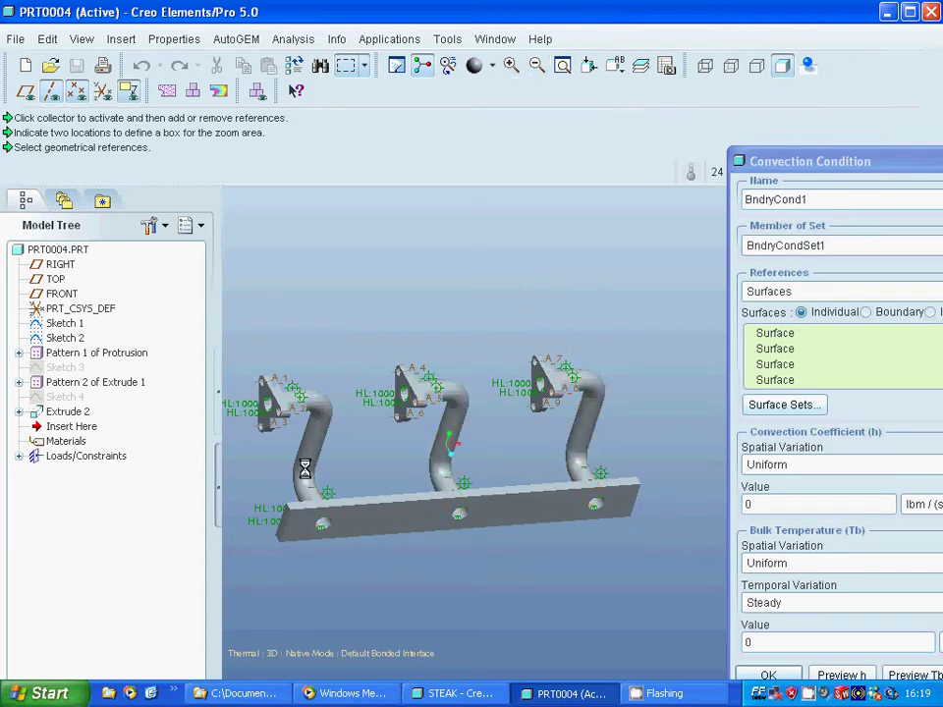
pyautogui.keyDown('ctrl'); pyautogui.click(312, 454); pyautogui.keyUp('ctrl')
pyautogui.keyDown('ctrl'); pyautogui.click(327, 441); pyautogui.keyUp('ctrl')
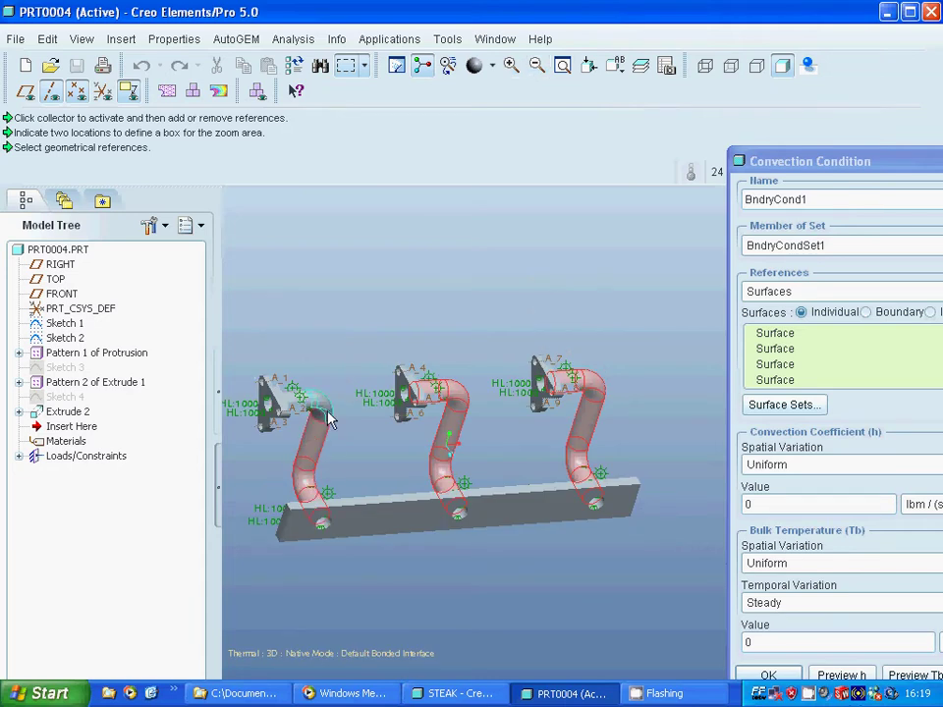
pyautogui.keyDown('ctrl'); pyautogui.click(300, 406); pyautogui.keyUp('ctrl')
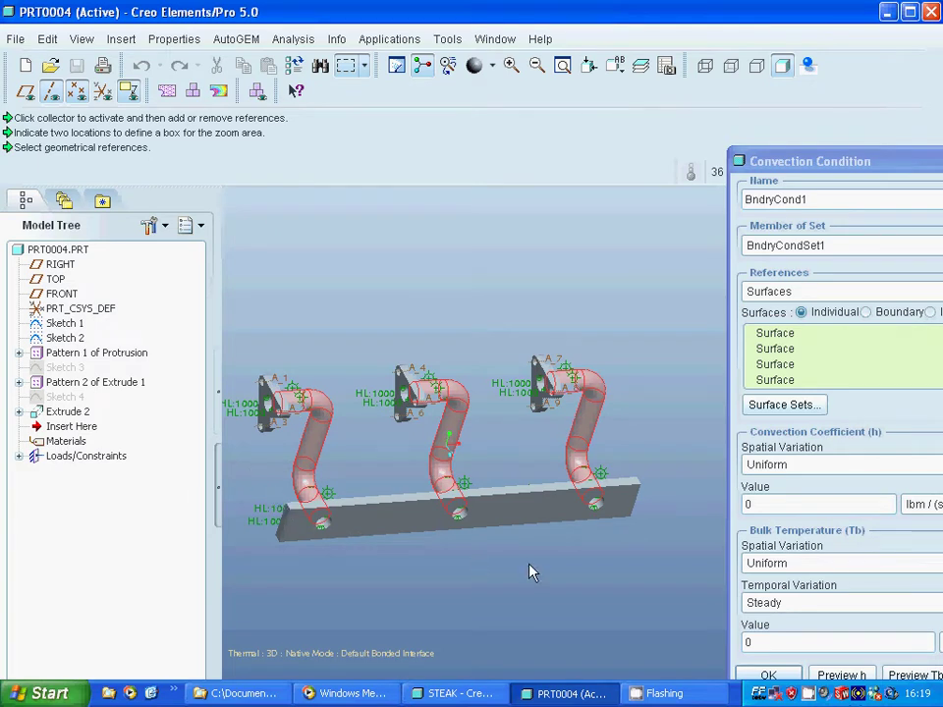
# Set the convection condition's bulk temperature to 400 C and try to accept the condition.
pyautogui.click(843, 168)
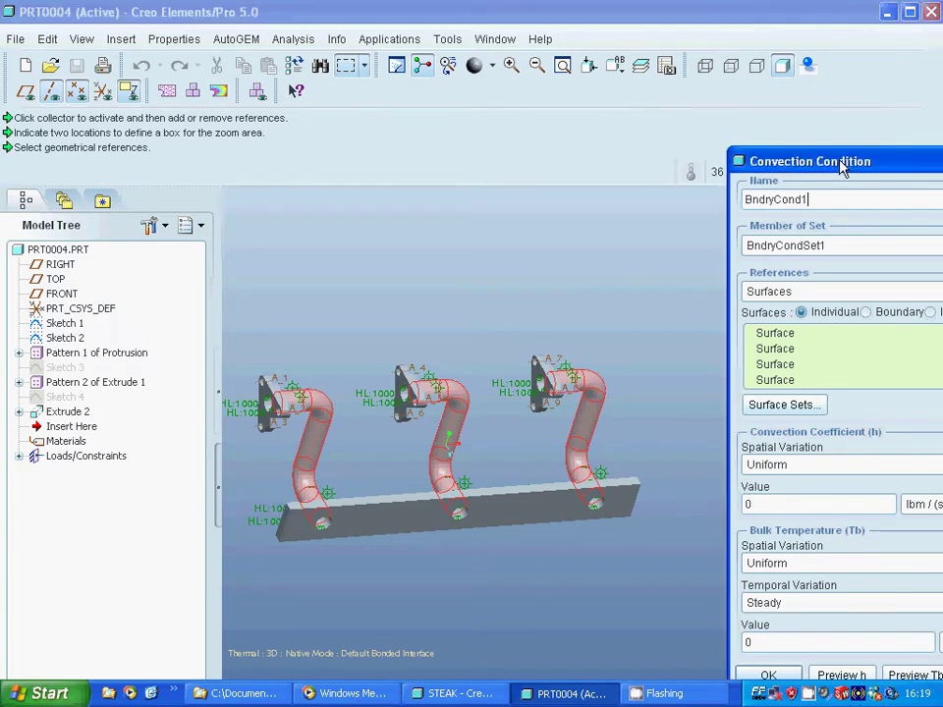
pyautogui.moveTo(842, 168); pyautogui.dragTo(649, 118)
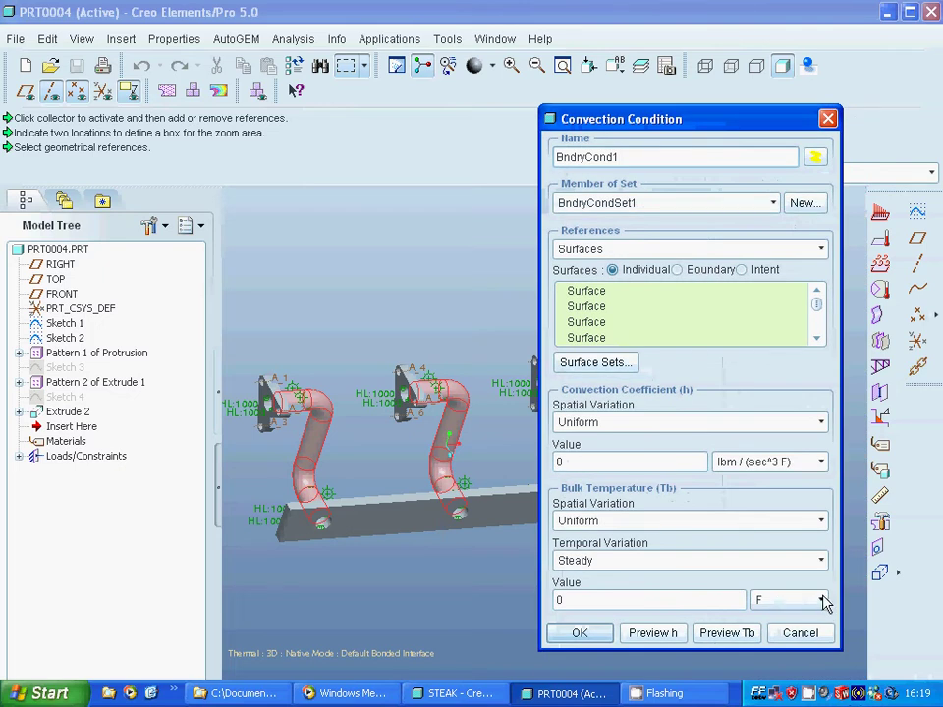
pyautogui.click(823, 600)
pyautogui.click(788, 621)
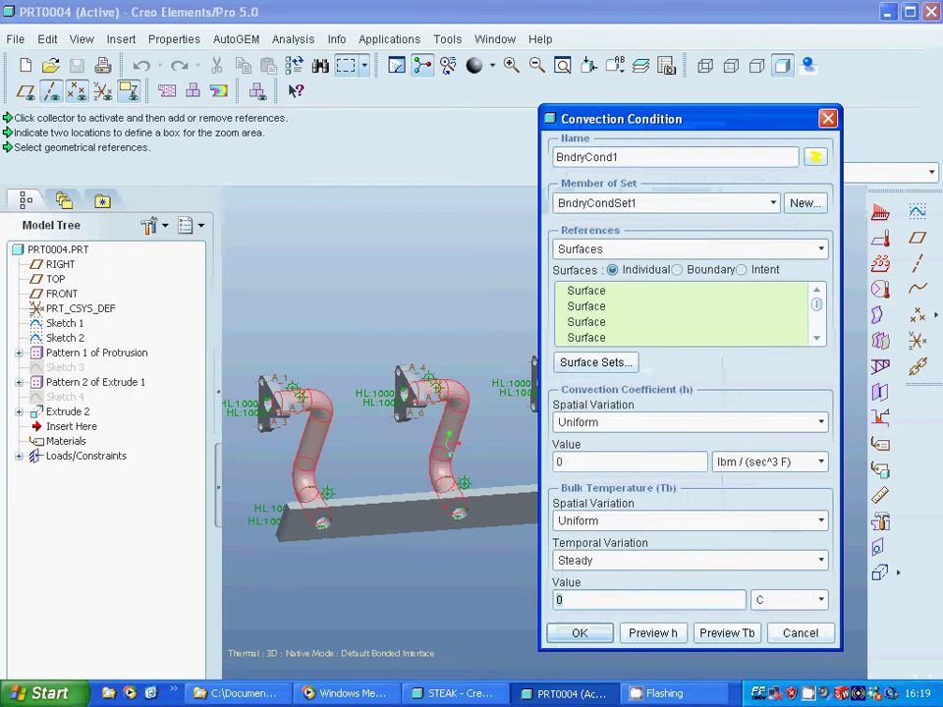
pyautogui.write('400')
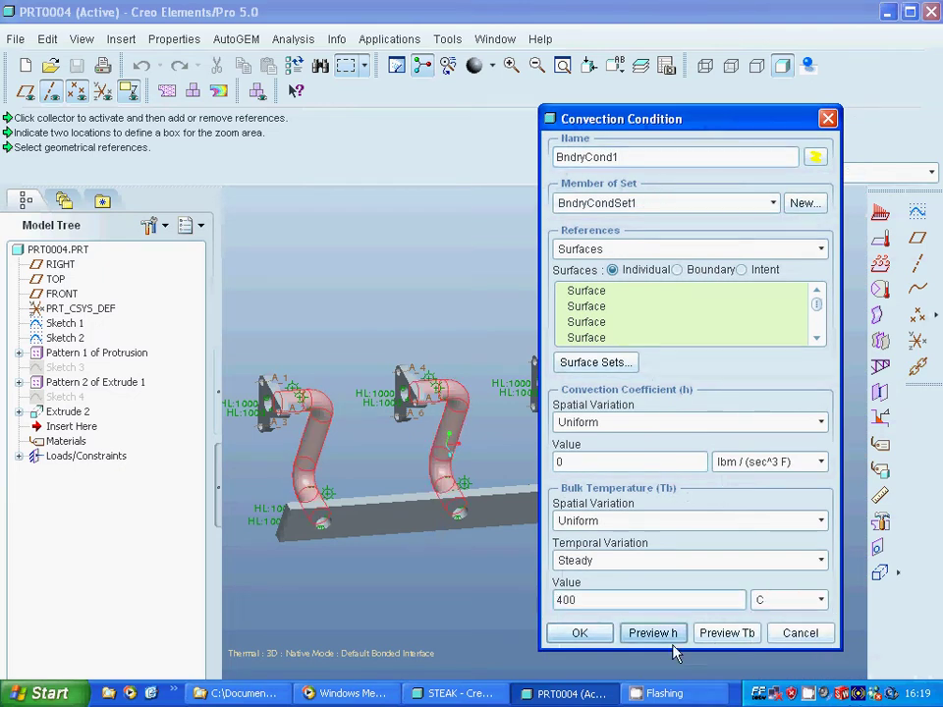
pyautogui.click(601, 637)
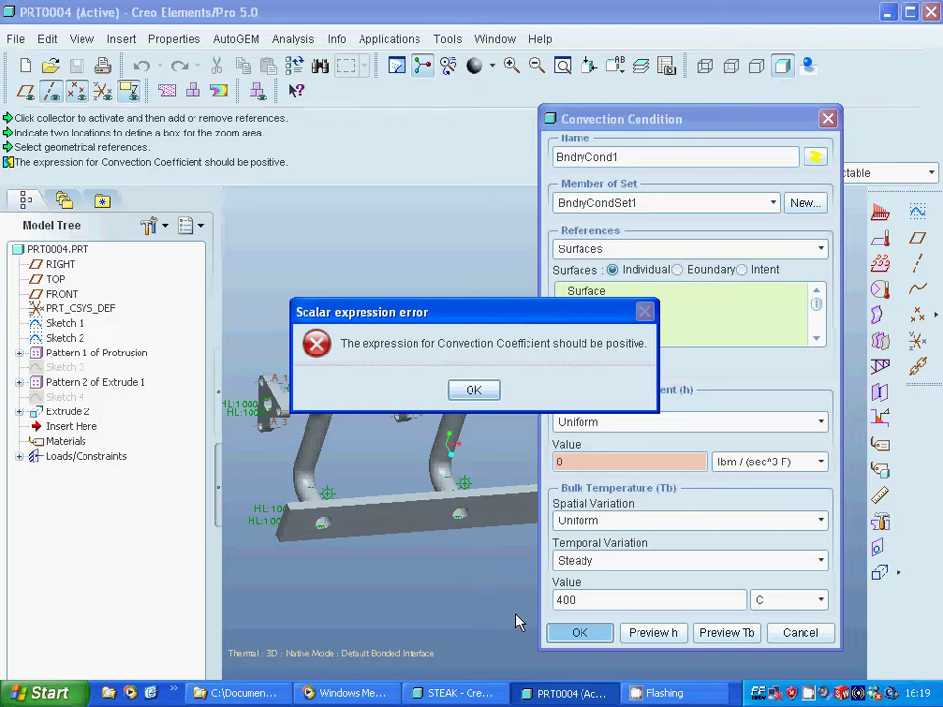
pyautogui.click(473, 390)
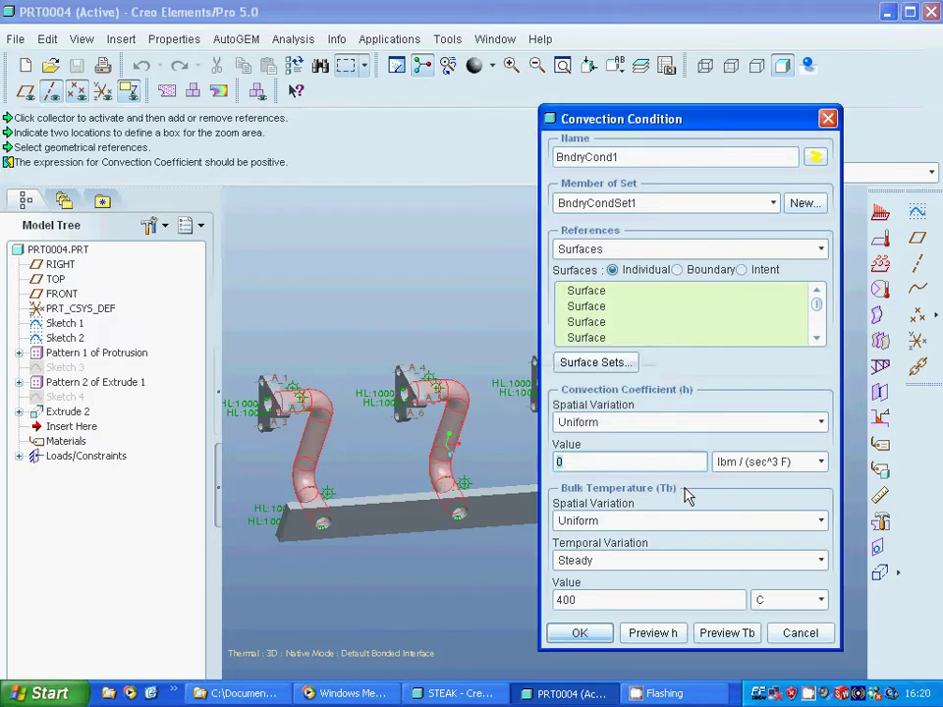
# Set the convection coefficient to 100 W / (m^2 K), preview it on the pipes and accept the condition.
pyautogui.click(823, 463)
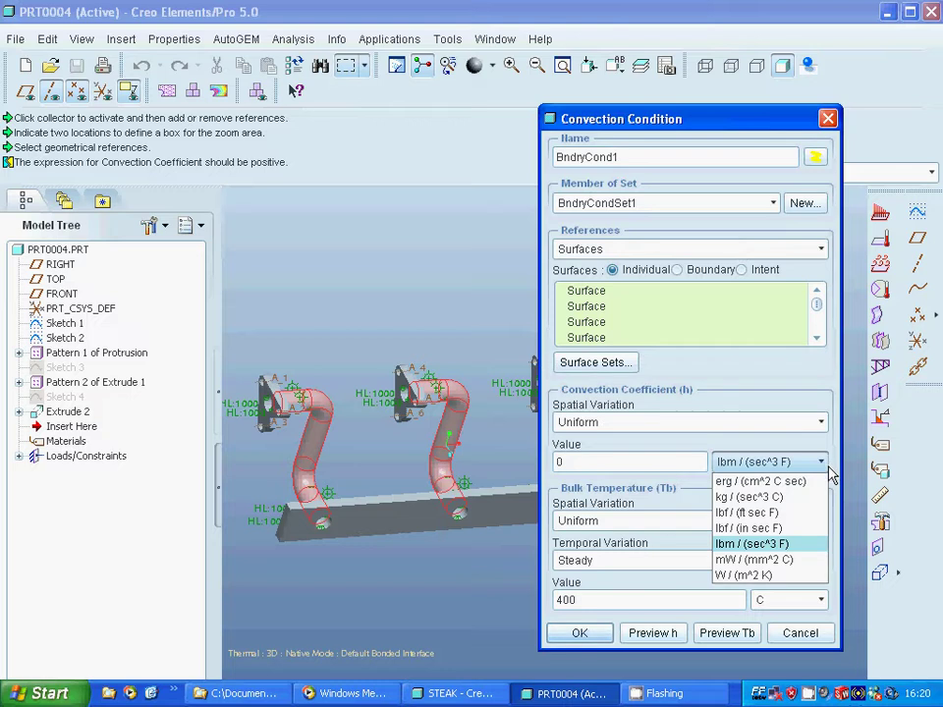
pyautogui.click(756, 575)
pyautogui.click(604, 461)
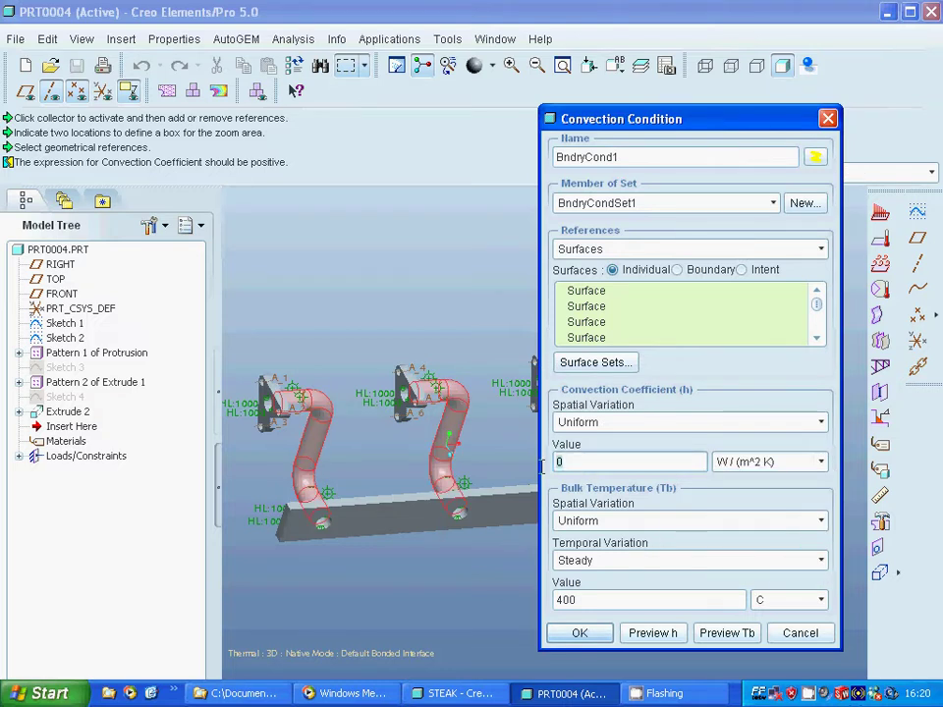
pyautogui.write('100')
pyautogui.click(653, 633)
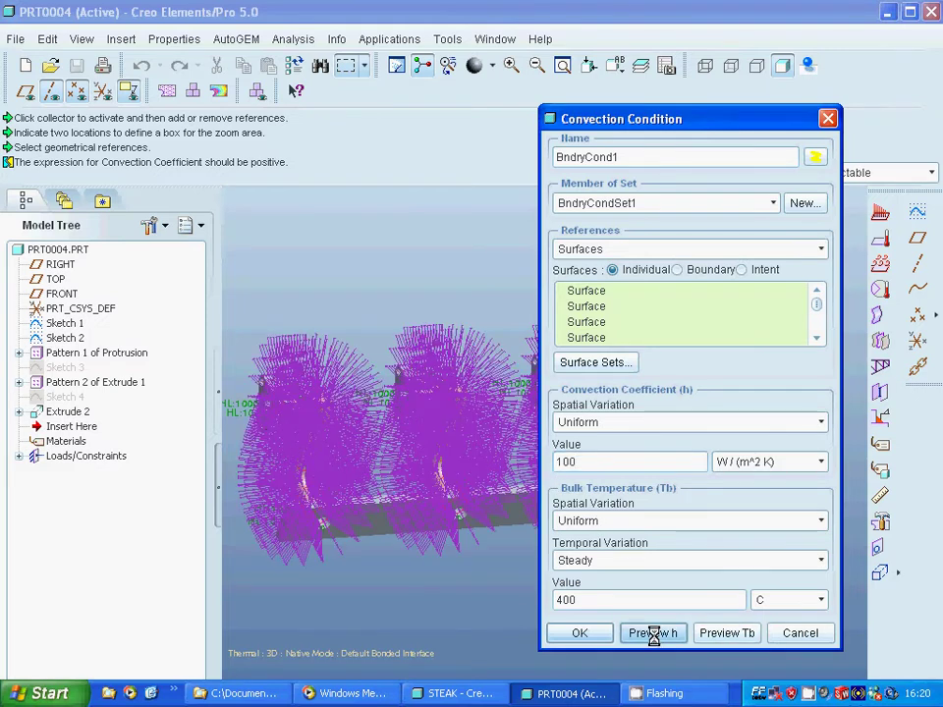
pyautogui.click(584, 633)
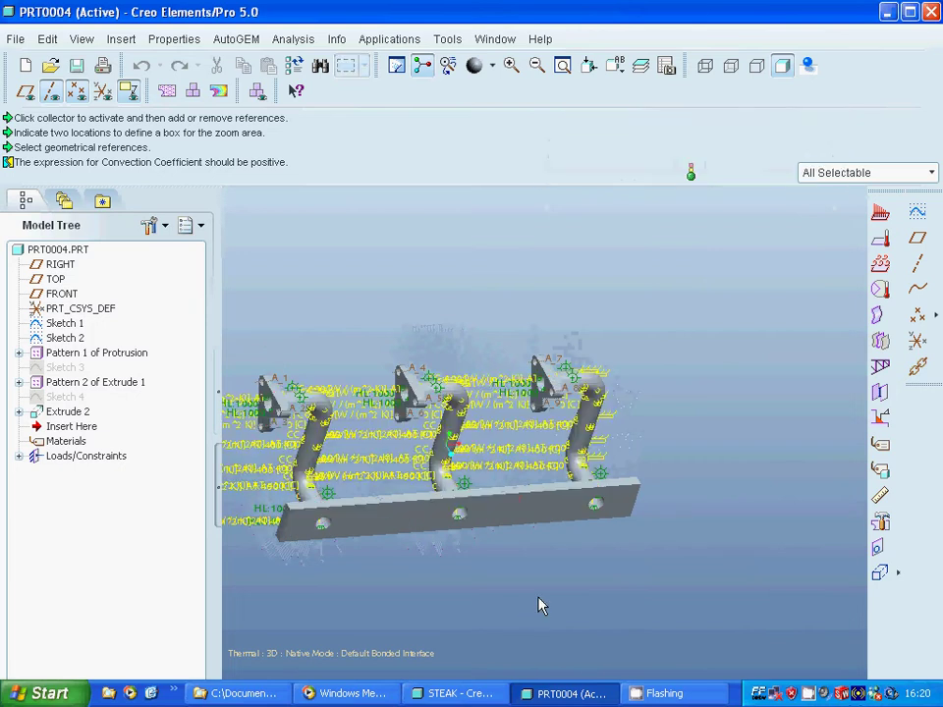
# Create a steady state thermal analysis using BndryCondSet1 and ThermLoadSet1 with single-pass adaptive convergence.
pyautogui.click(293, 39)
pyautogui.click(280, 327)
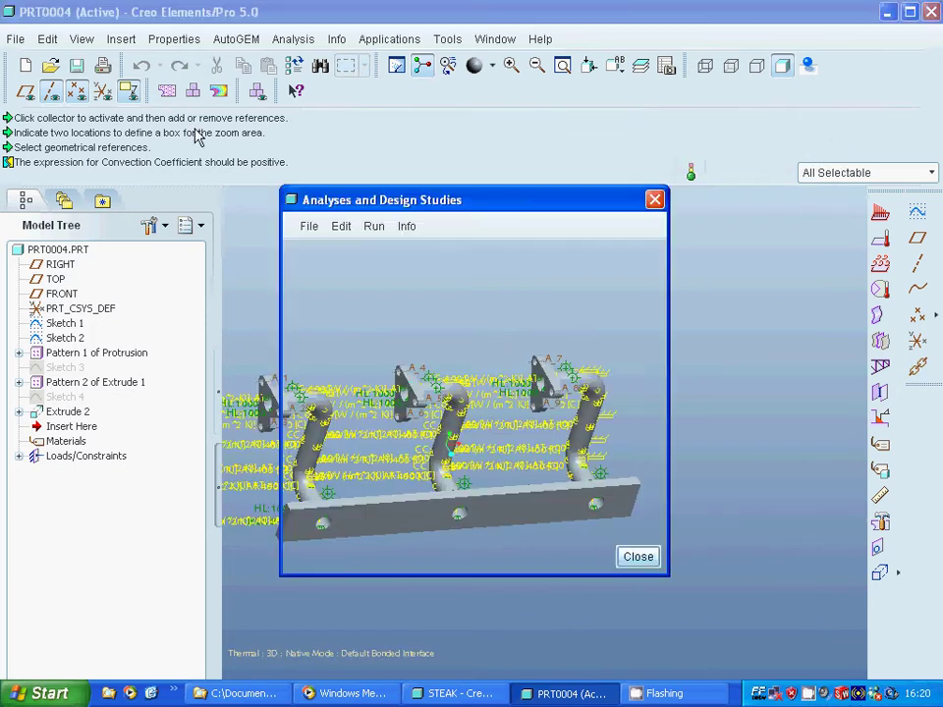
pyautogui.click(307, 227)
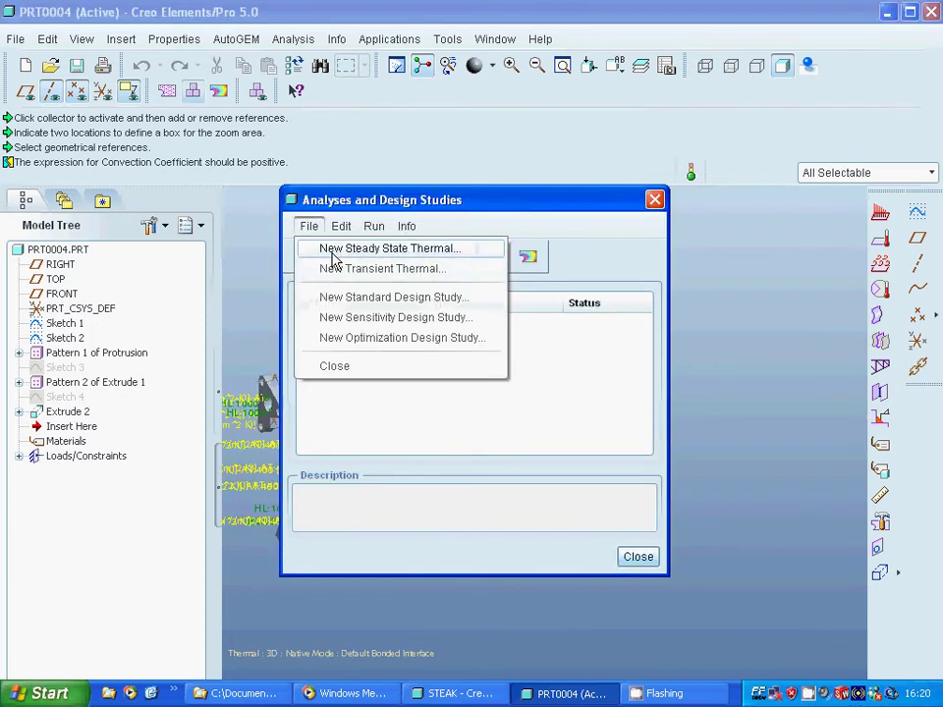
pyautogui.click(333, 251)
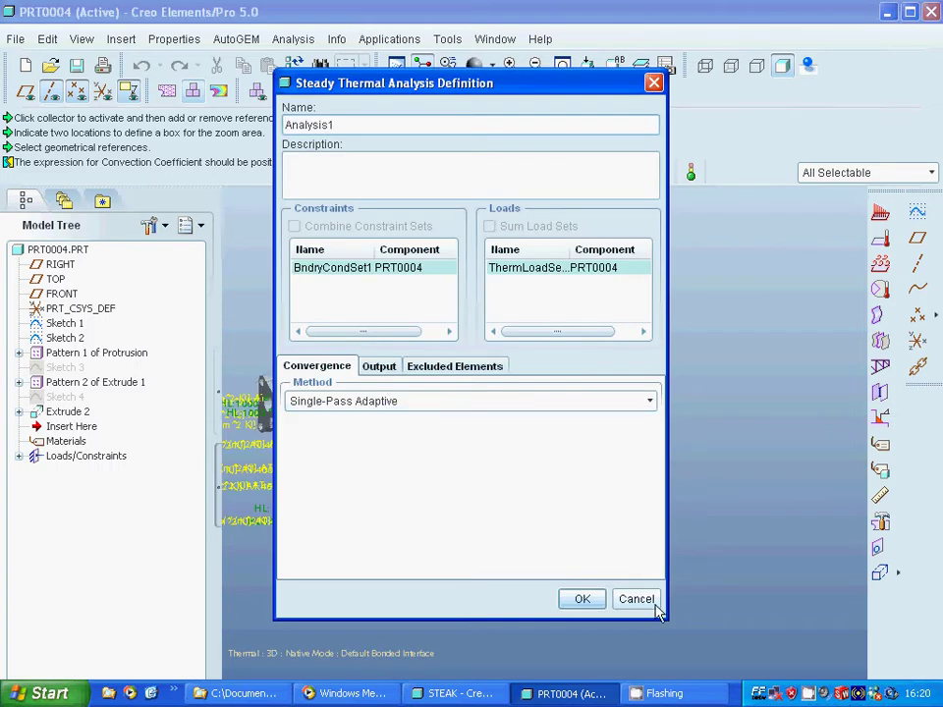
pyautogui.click(575, 599)
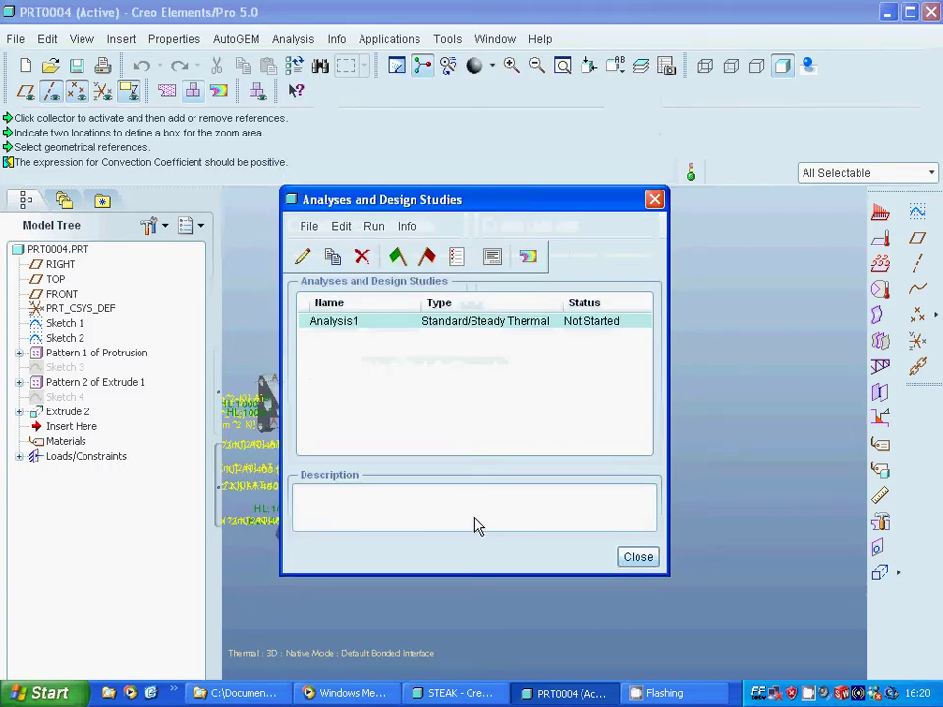
# Try to run the steady thermal analysis with interactive diagnostics, and close the diagnostics report.
pyautogui.click(397, 257)
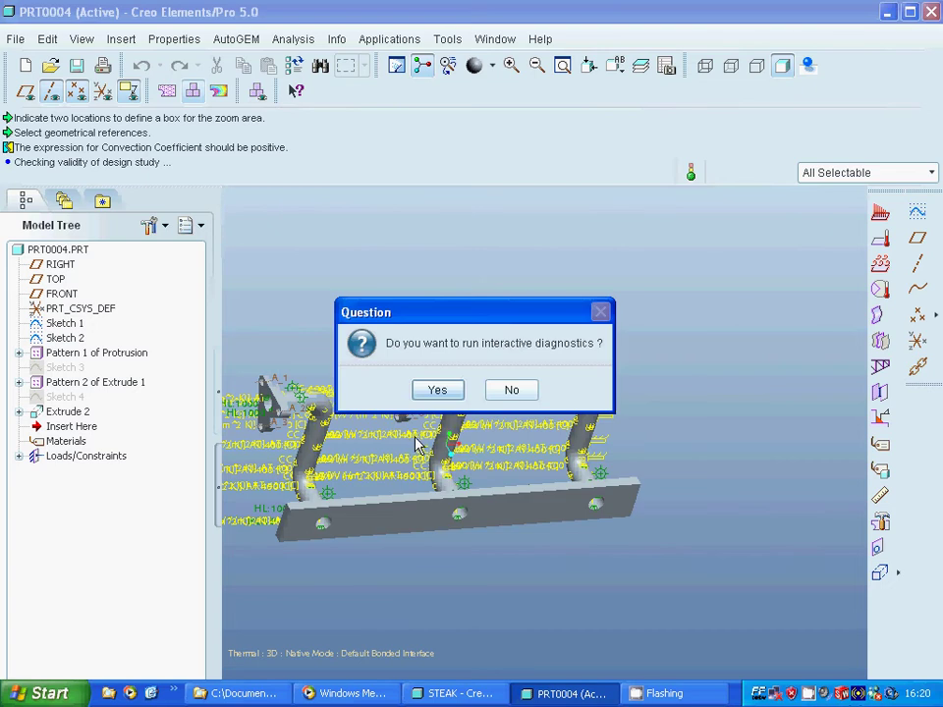
pyautogui.click(435, 388)
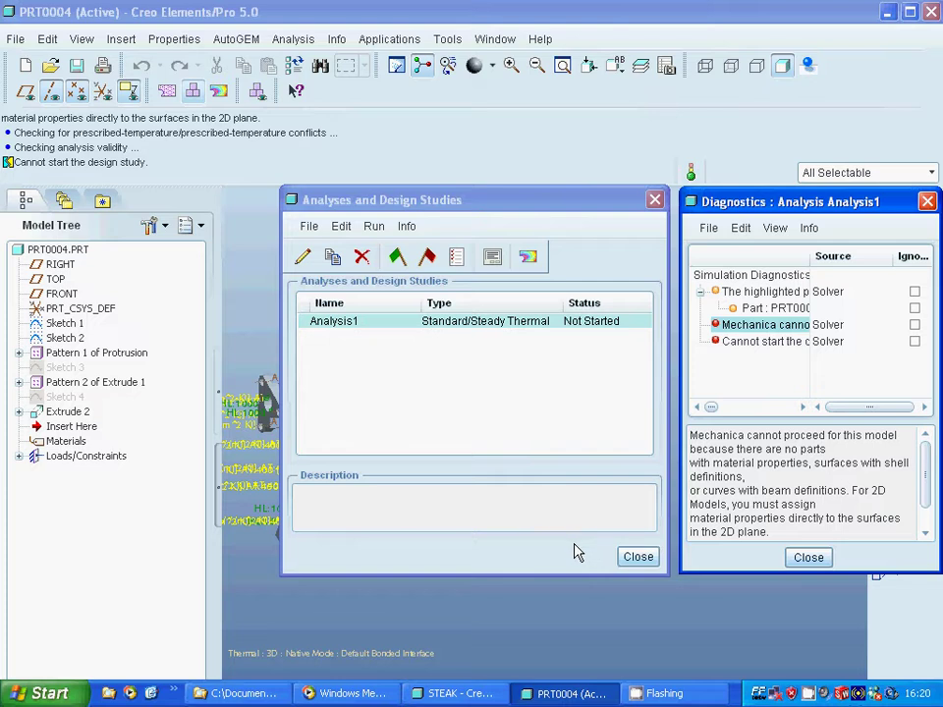
pyautogui.click(816, 560)
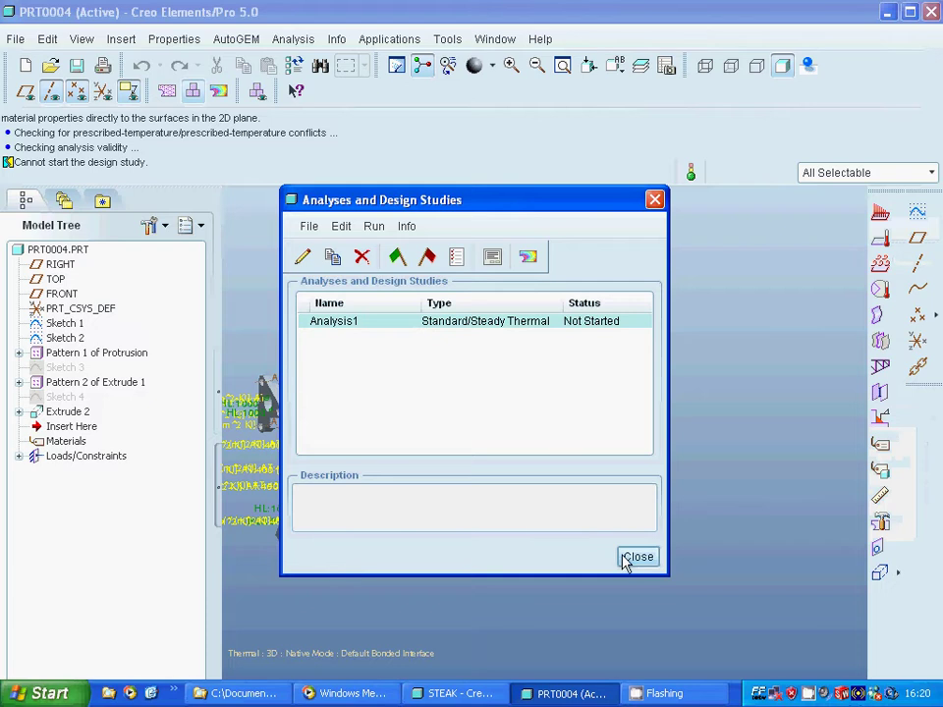
# Delete the steady thermal analysis and close the list of analyses and design studies.
pyautogui.click(339, 228)
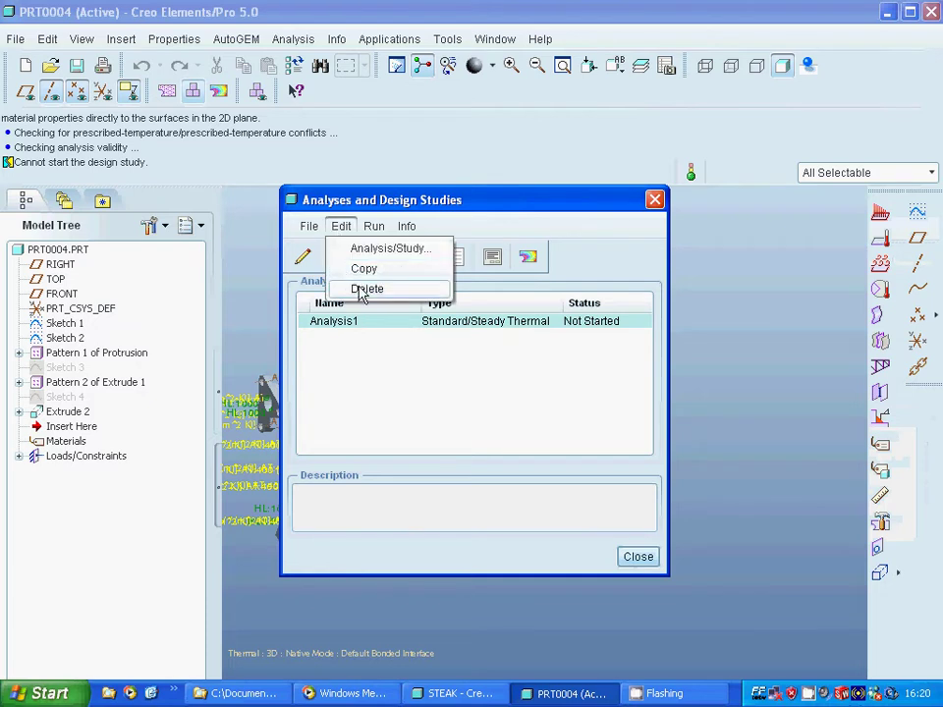
pyautogui.click(364, 290)
pyautogui.click(648, 563)
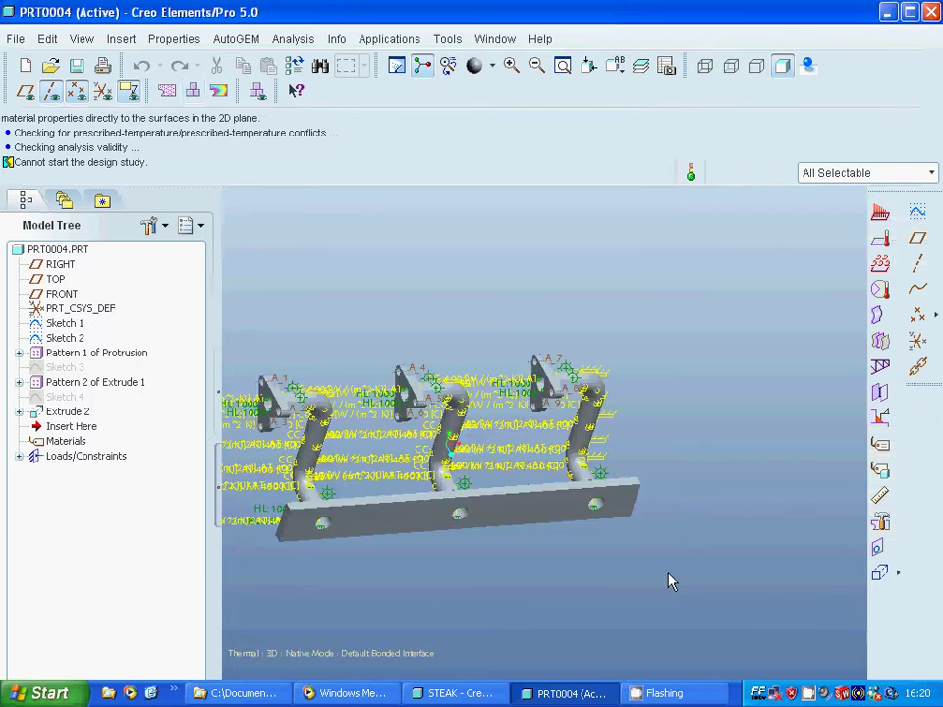
# Assign steel from the material library to the whole part.
pyautogui.click(881, 470)
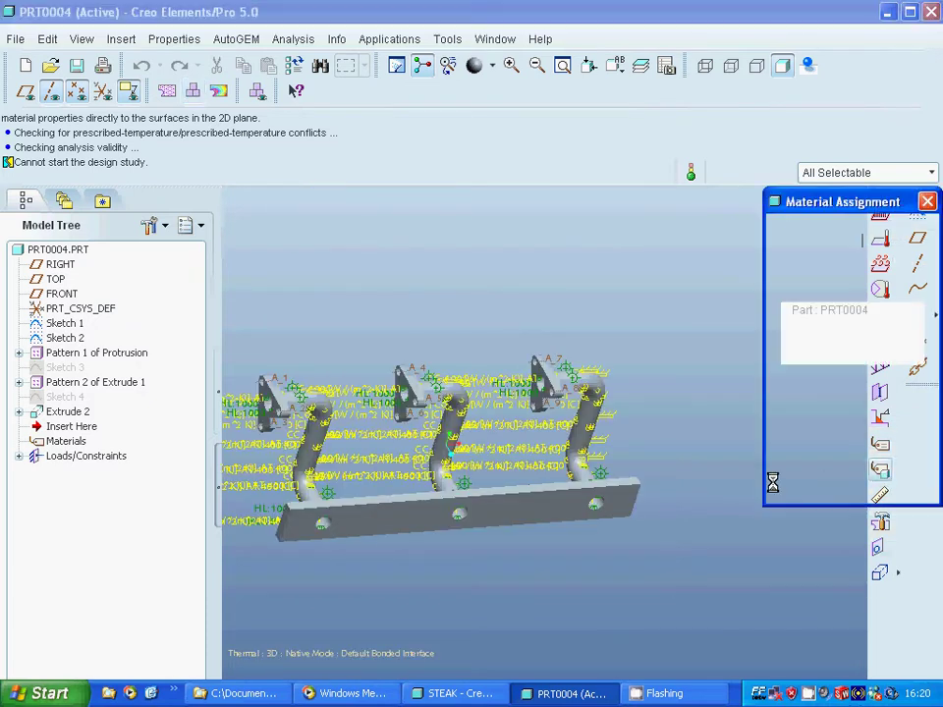
pyautogui.click(902, 418)
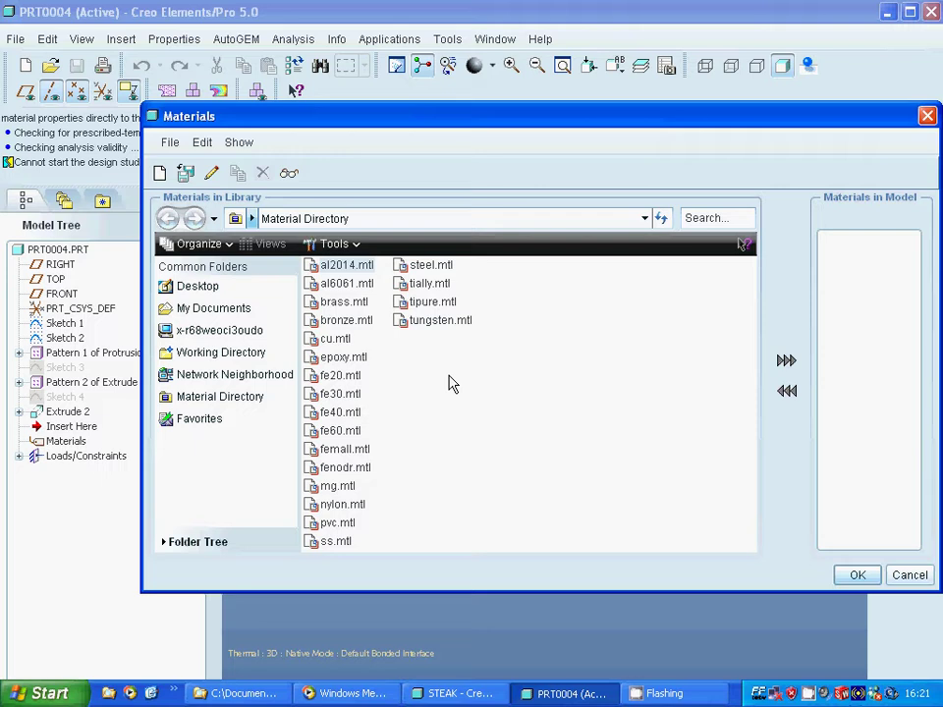
pyautogui.click(420, 266)
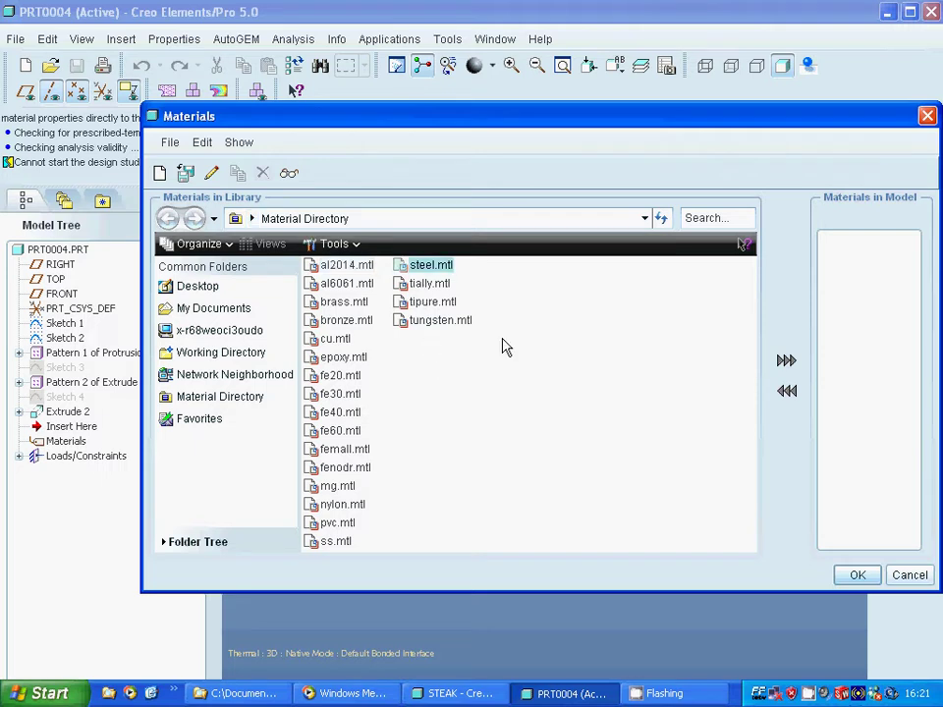
pyautogui.click(786, 360)
pyautogui.click(853, 577)
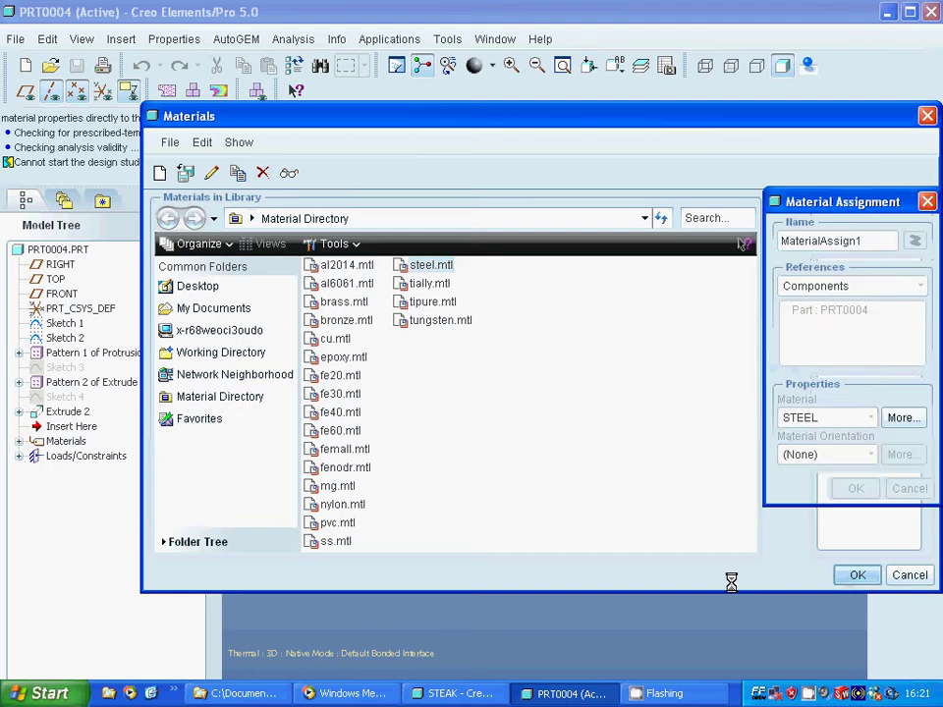
pyautogui.click(856, 488)
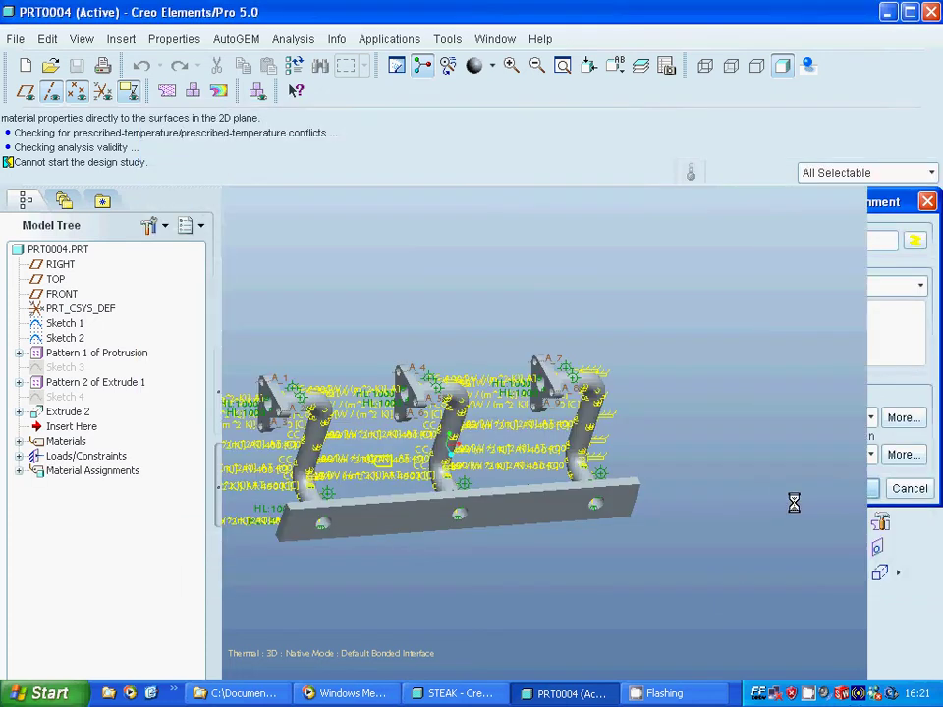
# Create a new steady state thermal analysis with the default settings.
pyautogui.click(193, 90)
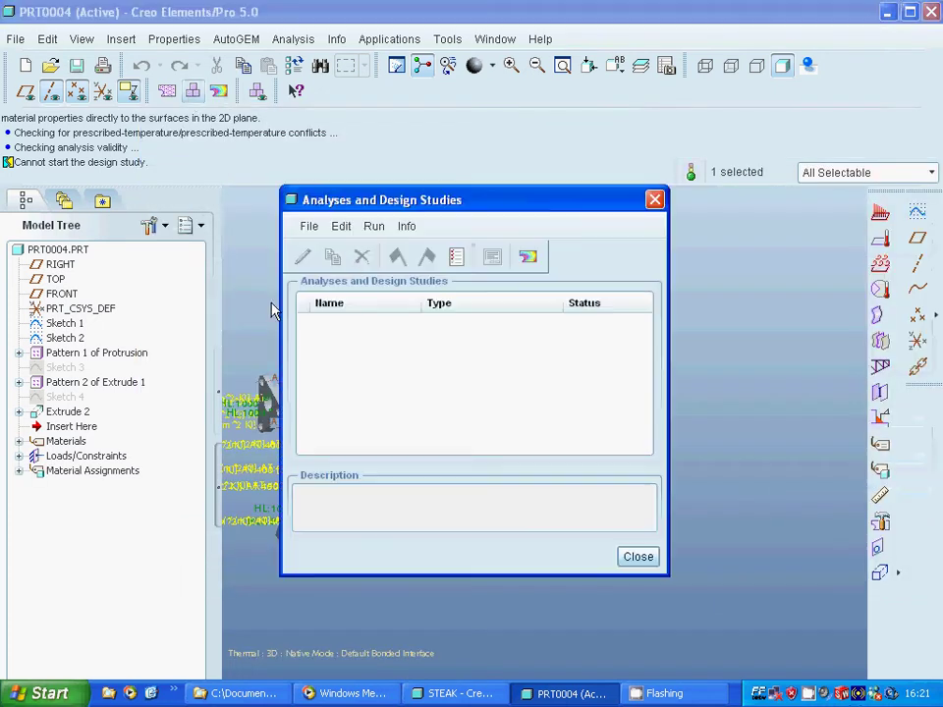
pyautogui.click(309, 226)
pyautogui.click(318, 248)
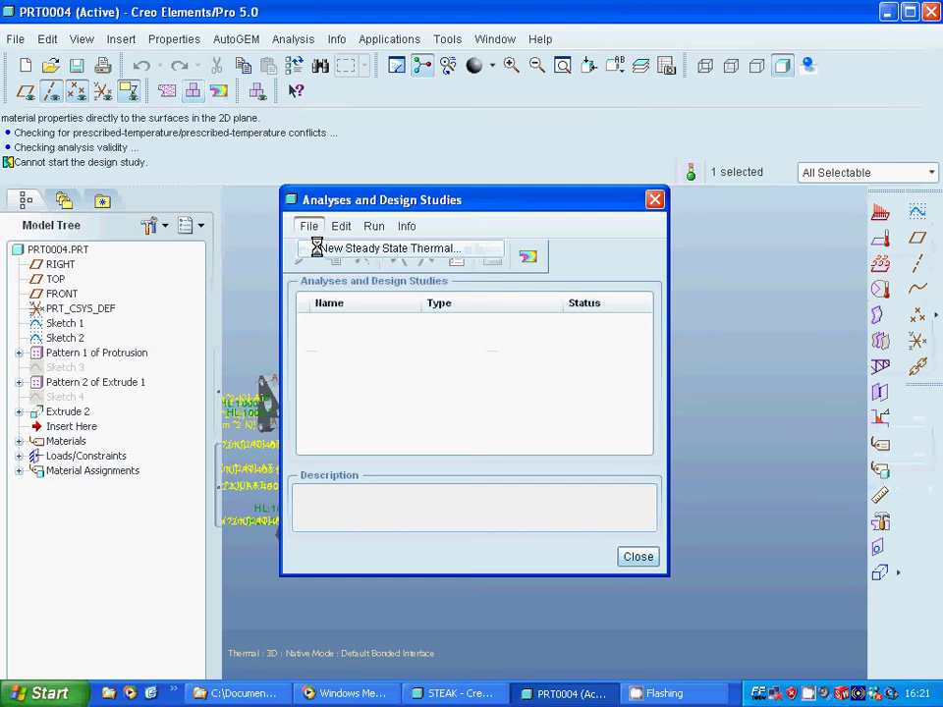
pyautogui.click(590, 604)
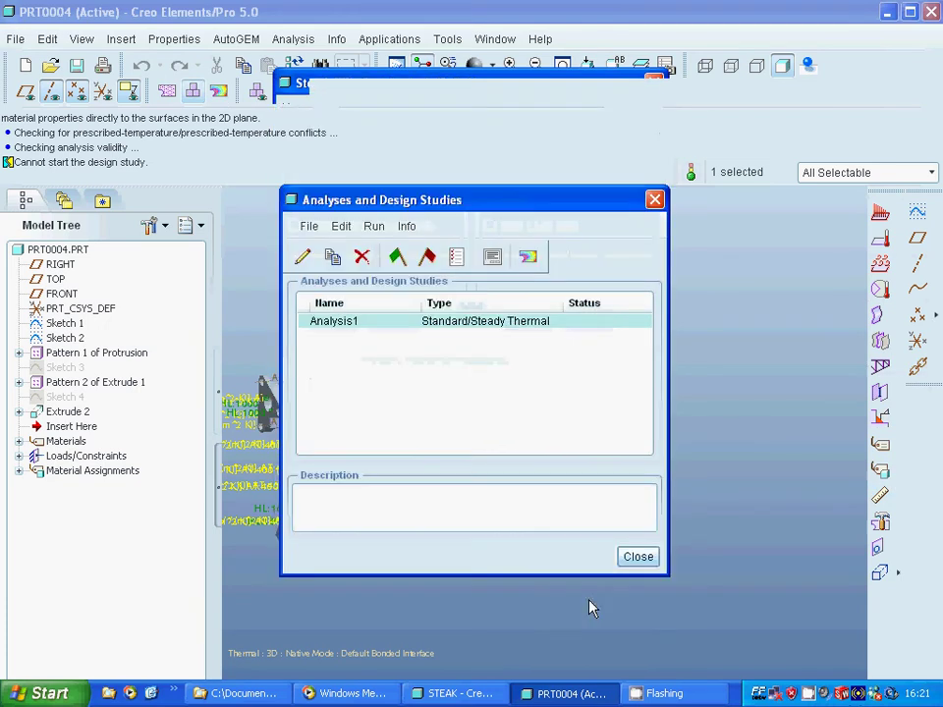
# Run the steady thermal analysis with interactive diagnostics and close the diagnostics report when the run finishes.
pyautogui.click(405, 260)
pyautogui.click(437, 393)
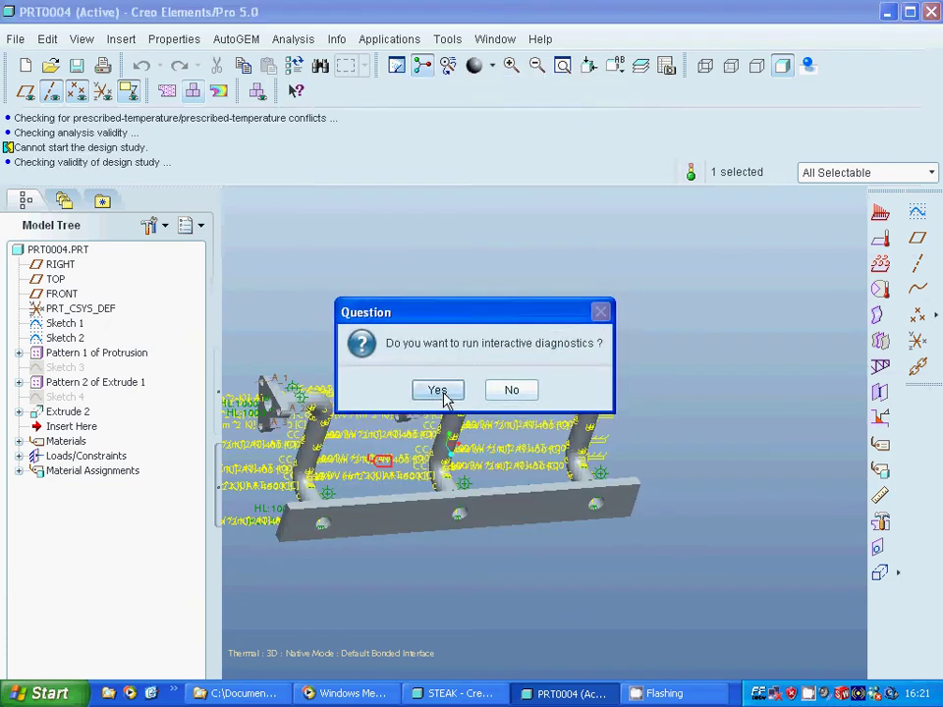
pyautogui.click(444, 396)
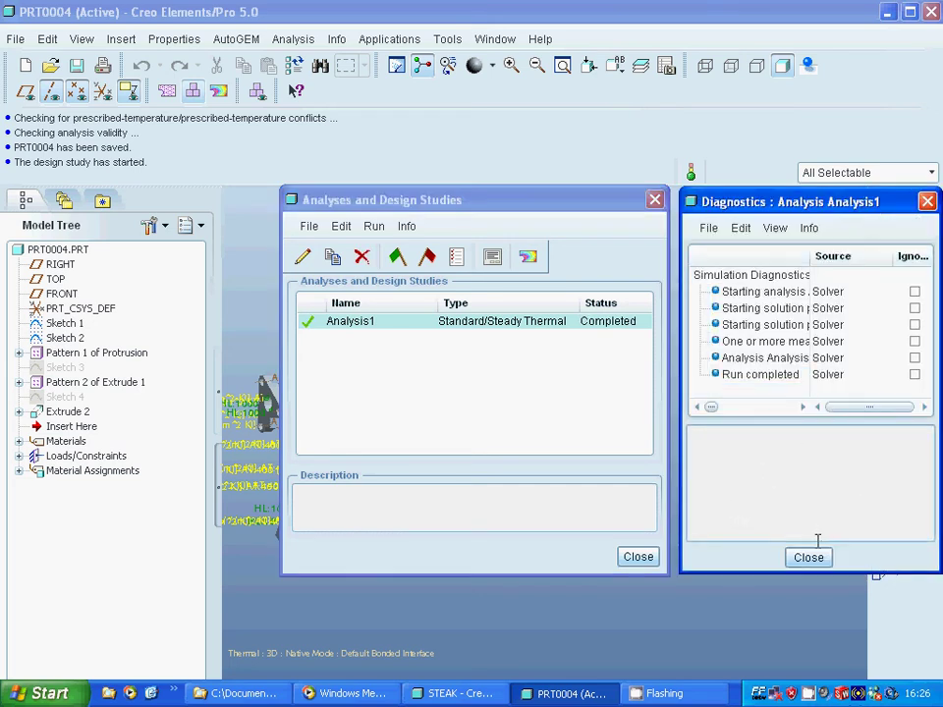
pyautogui.click(809, 558)
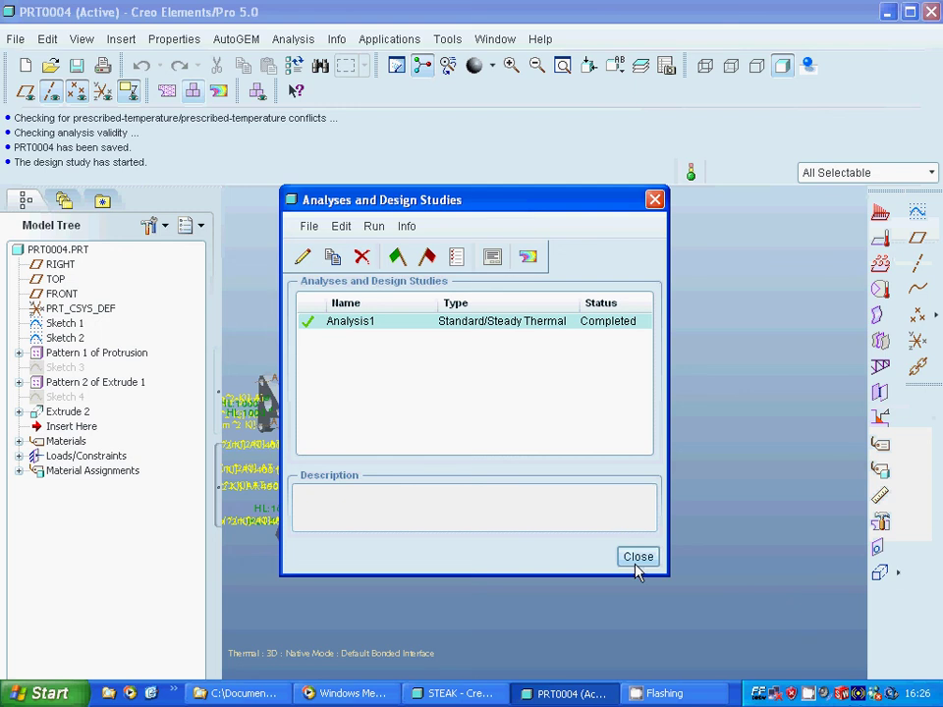
# Show the thermal analysis results as a temperature fringe plot in C and inspect the manifold from several angles.
pyautogui.click(528, 256)
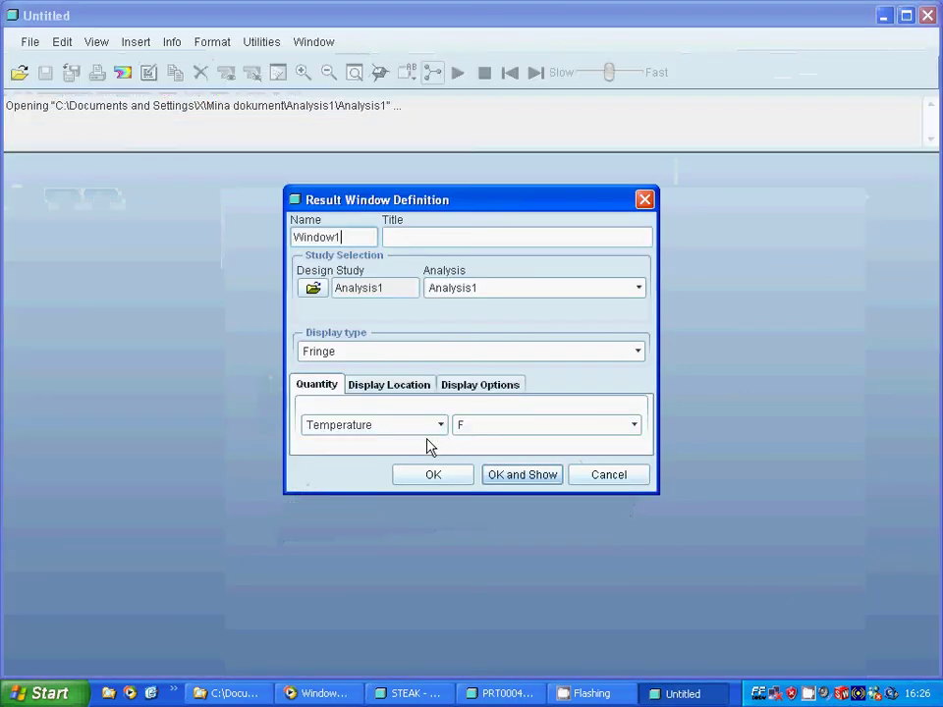
pyautogui.click(635, 426)
pyautogui.click(519, 478)
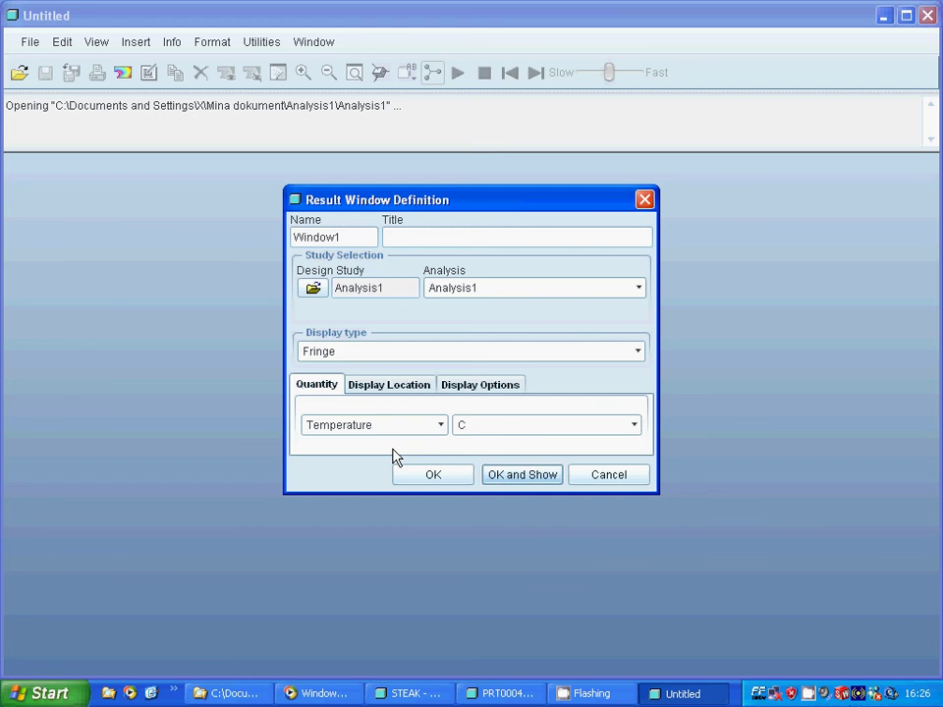
pyautogui.click(639, 354)
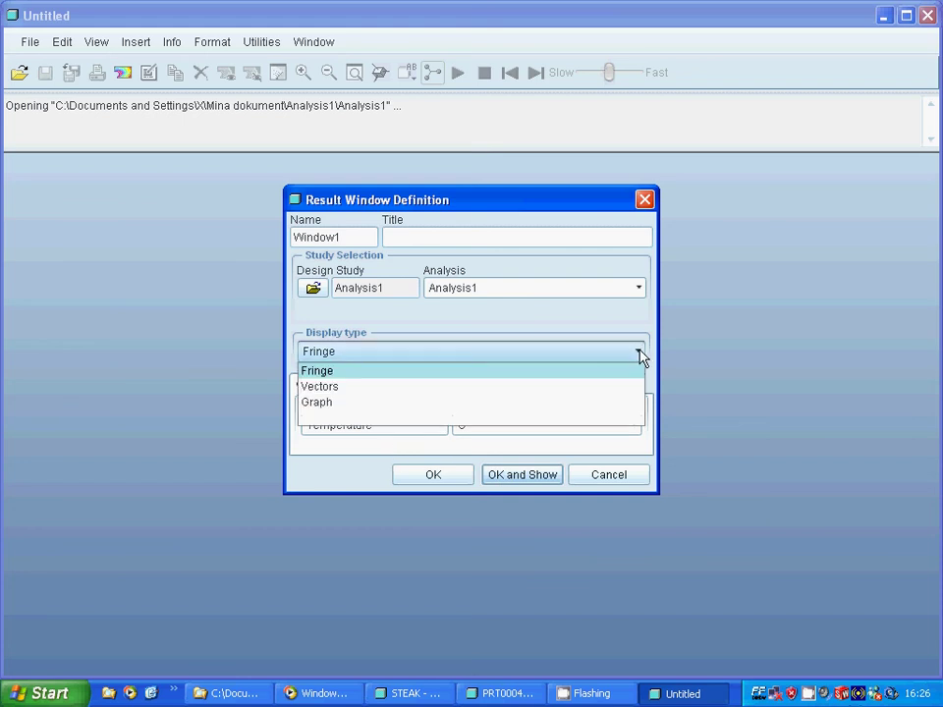
pyautogui.click(510, 383)
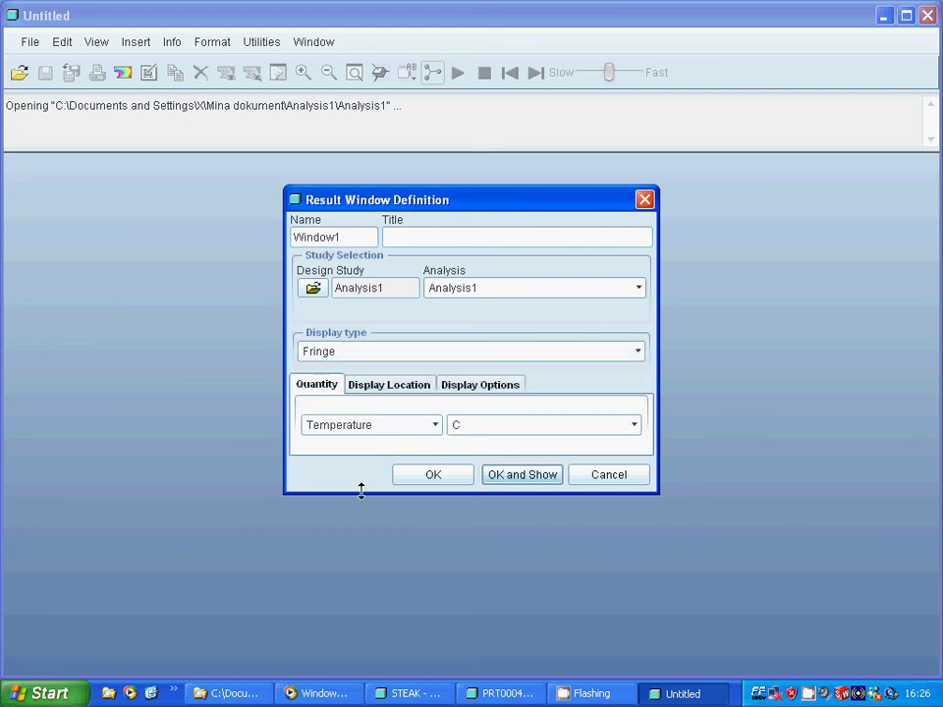
pyautogui.click(435, 427)
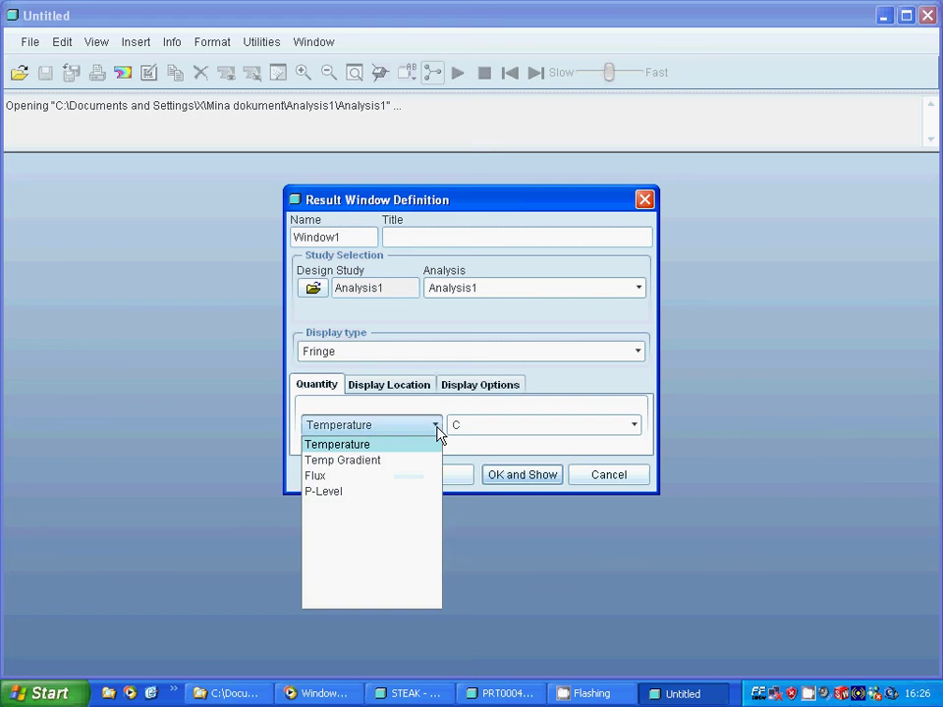
pyautogui.click(381, 446)
pyautogui.click(503, 479)
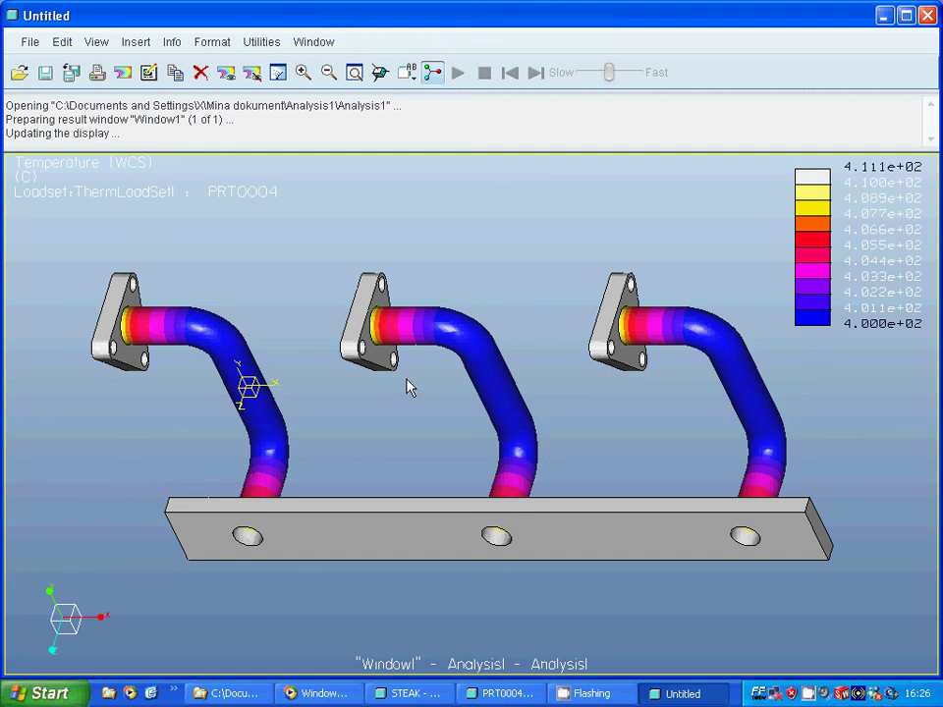
pyautogui.moveTo(420, 393)
pyautogui.mouseDown(button='middle')
pyautogui.moveTo(417, 382)
pyautogui.moveTo(462, 424)
pyautogui.moveTo(442, 544)
pyautogui.moveTo(422, 480)
pyautogui.moveTo(420, 406)
pyautogui.moveTo(422, 415)
pyautogui.moveTo(372, 420)
pyautogui.mouseUp(button='middle')
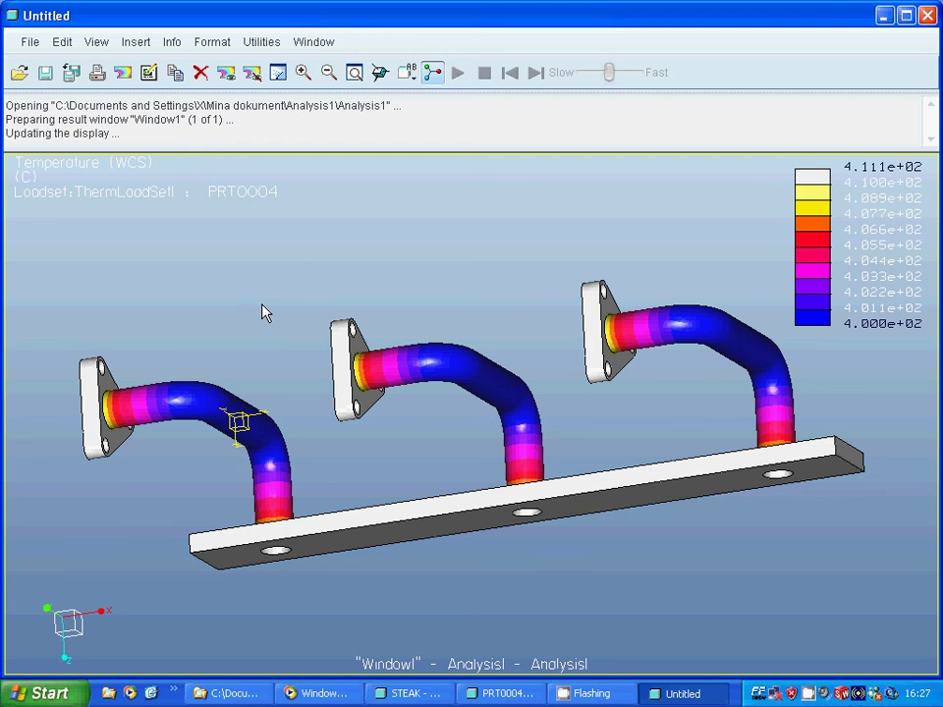
pyautogui.moveTo(269, 354); pyautogui.dragTo(305, 256, button='middle')
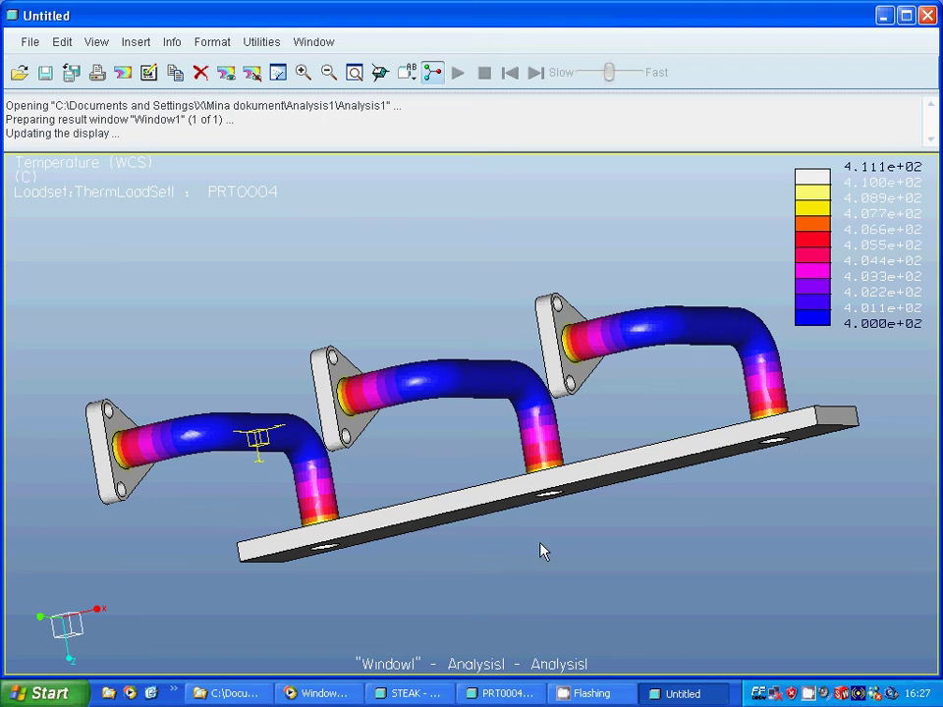
pyautogui.rightClick(814, 694)
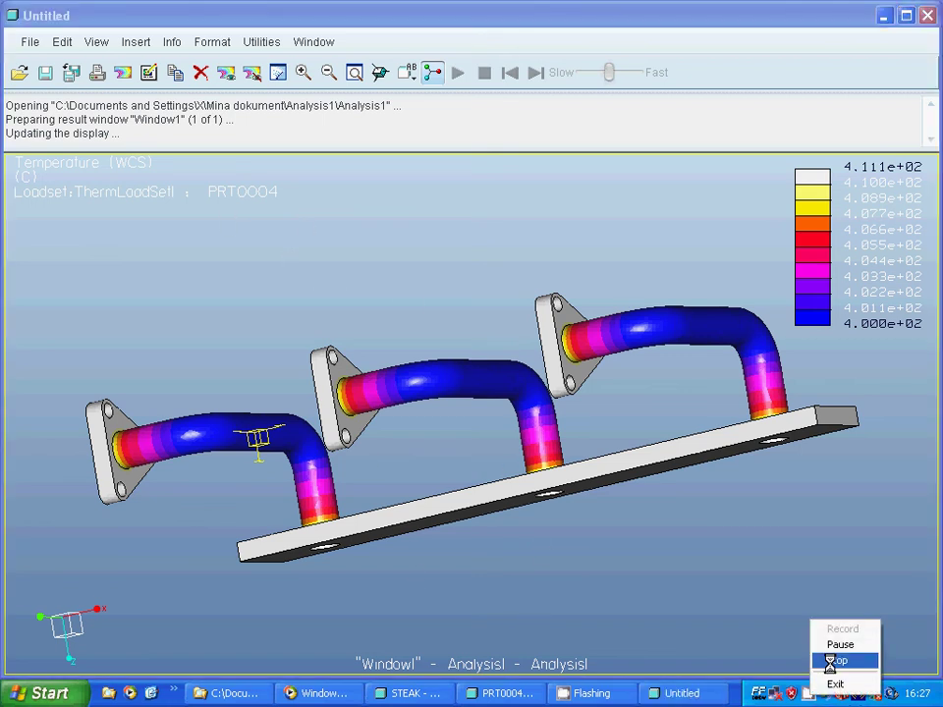